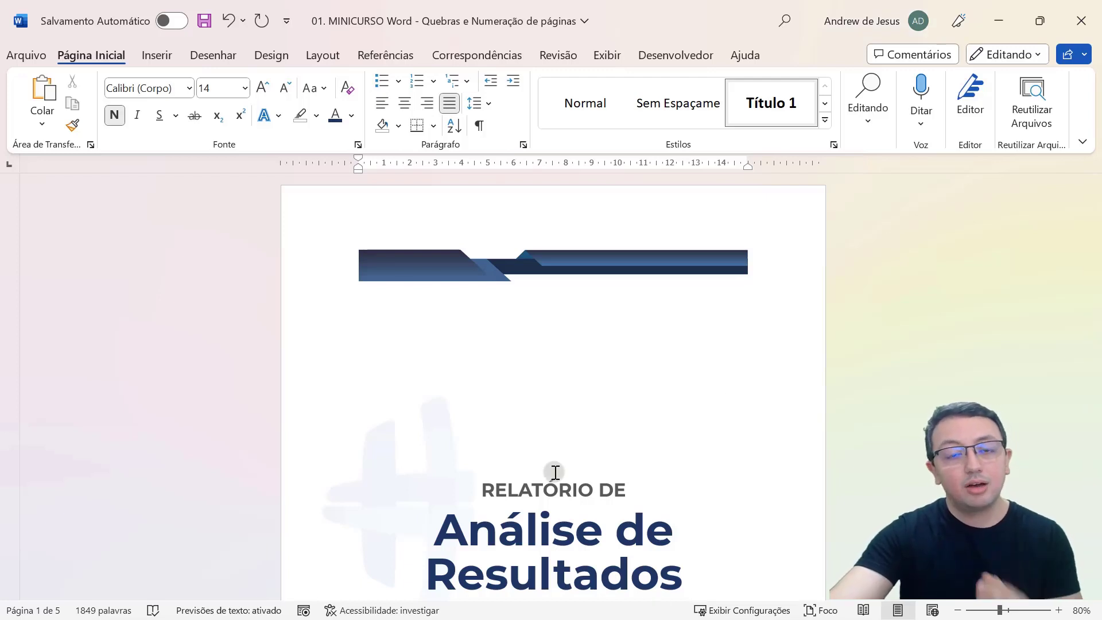
Step: Add blank paragraphs after the last paragraph of Capítulo 1 until the Capítulo 2 heading moves to the next page
scroll(555, 471, "down", 10)
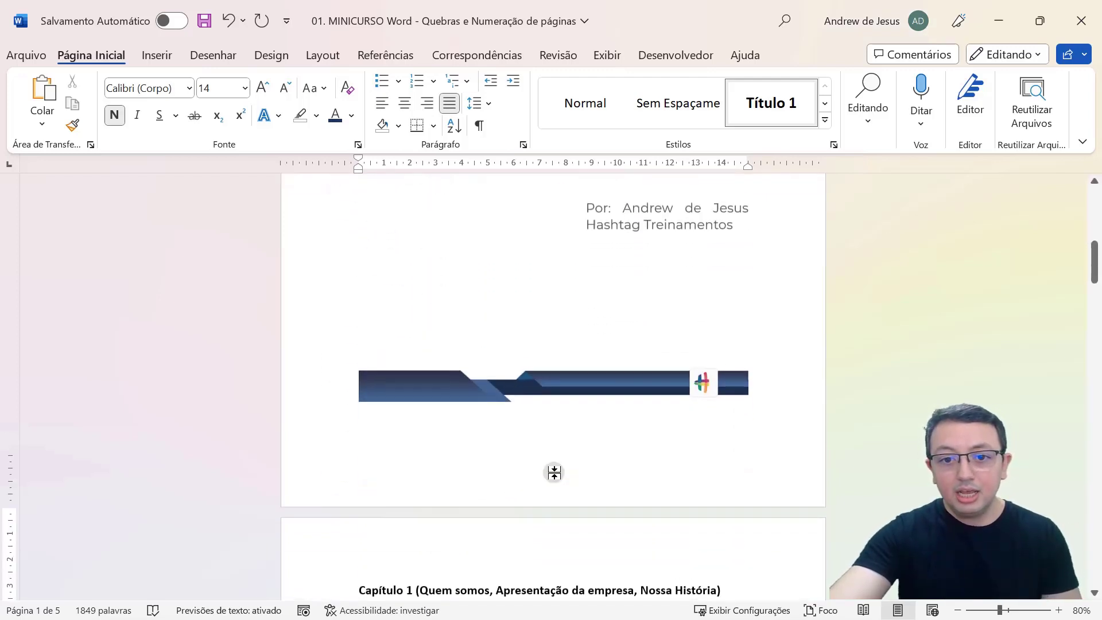
scroll(555, 472, "down", 2)
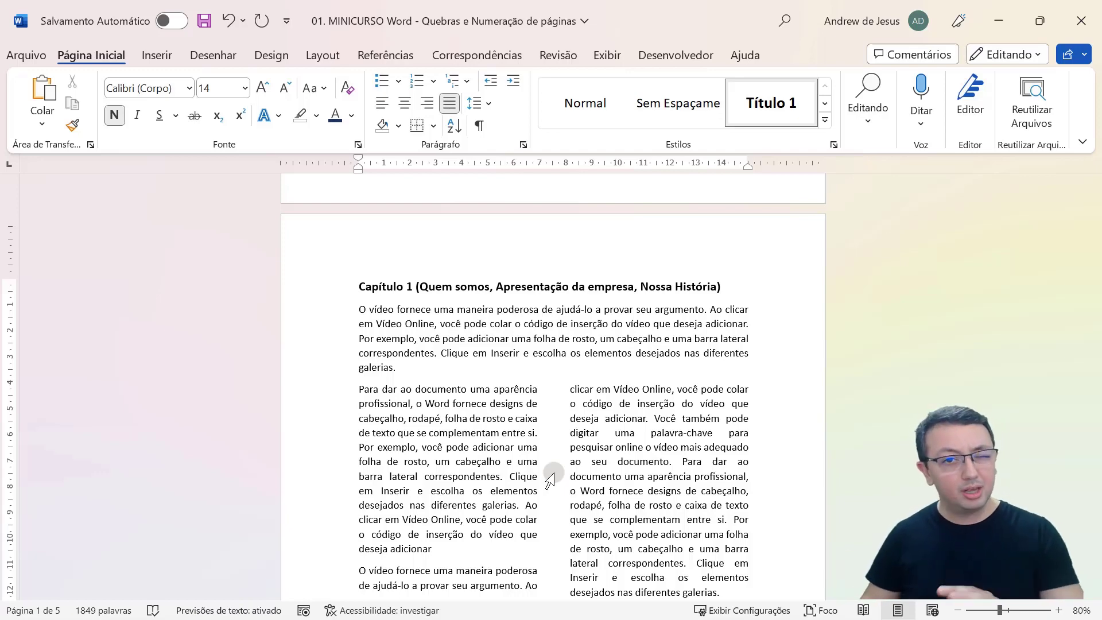
scroll(484, 423, "down", 6)
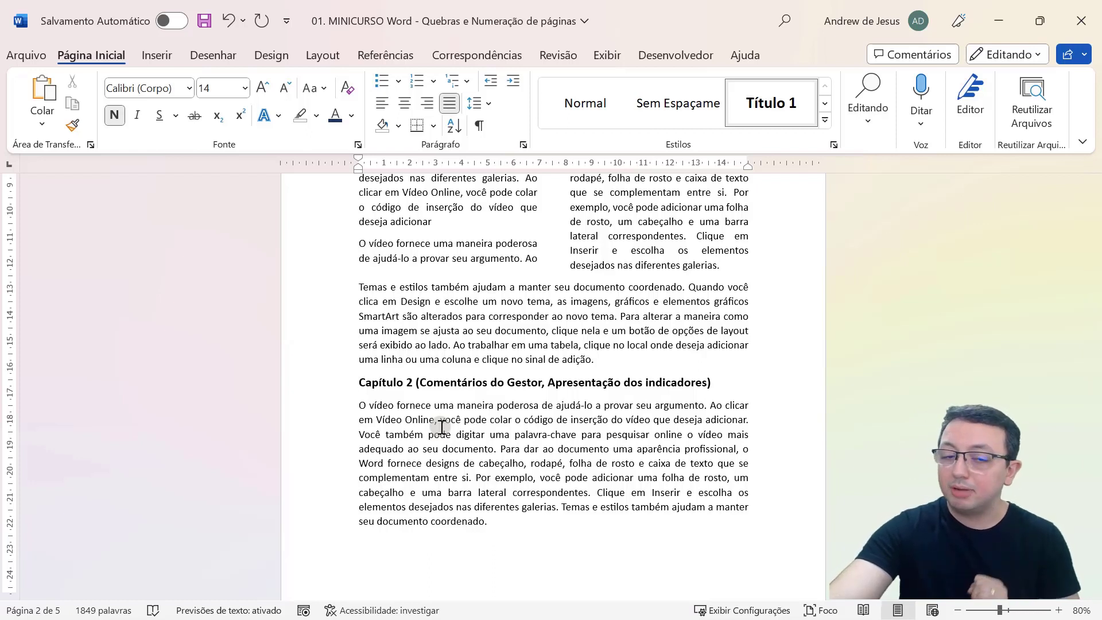
left_click(616, 357)
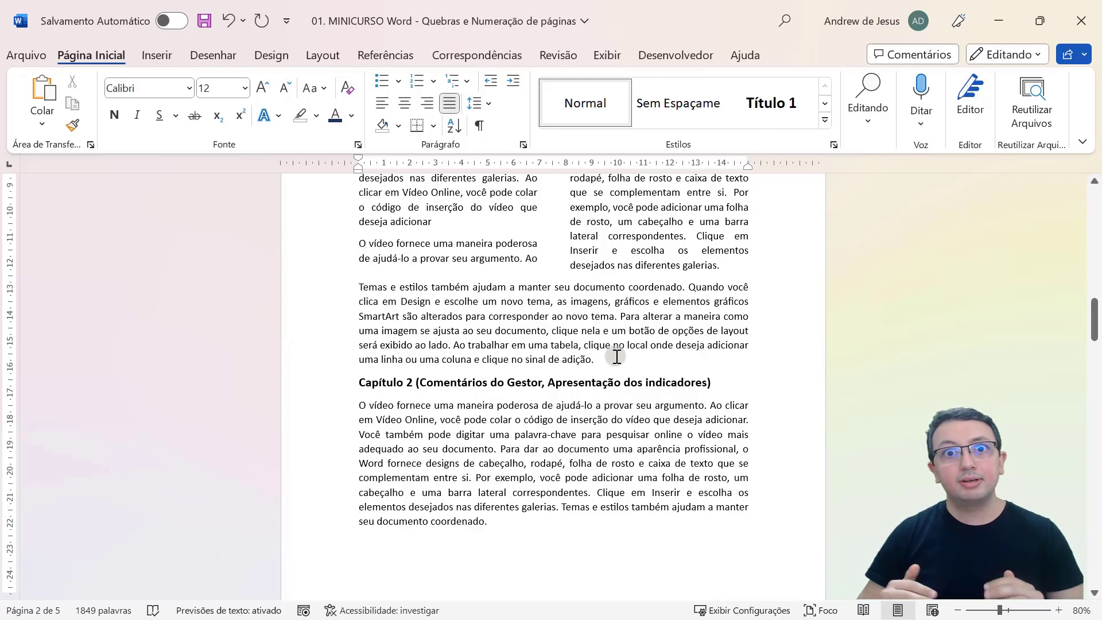
key("Return")
key("Return")
key("Return")
key("Return")
key("Return")
key("Return")
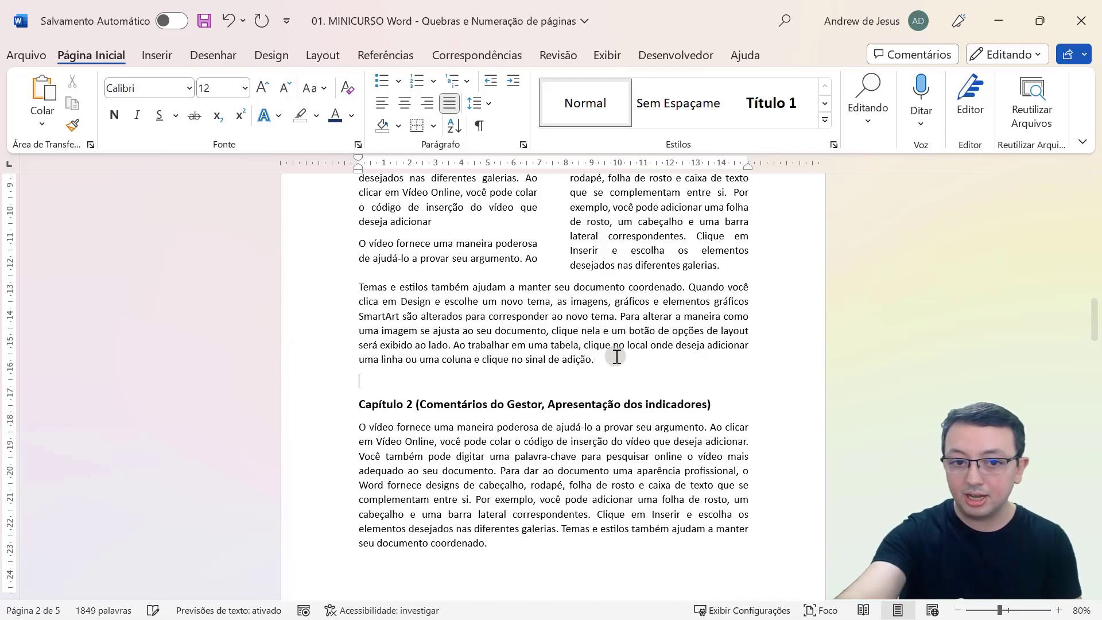
key("Return")
key("Return")
key("Return")
key("Return")
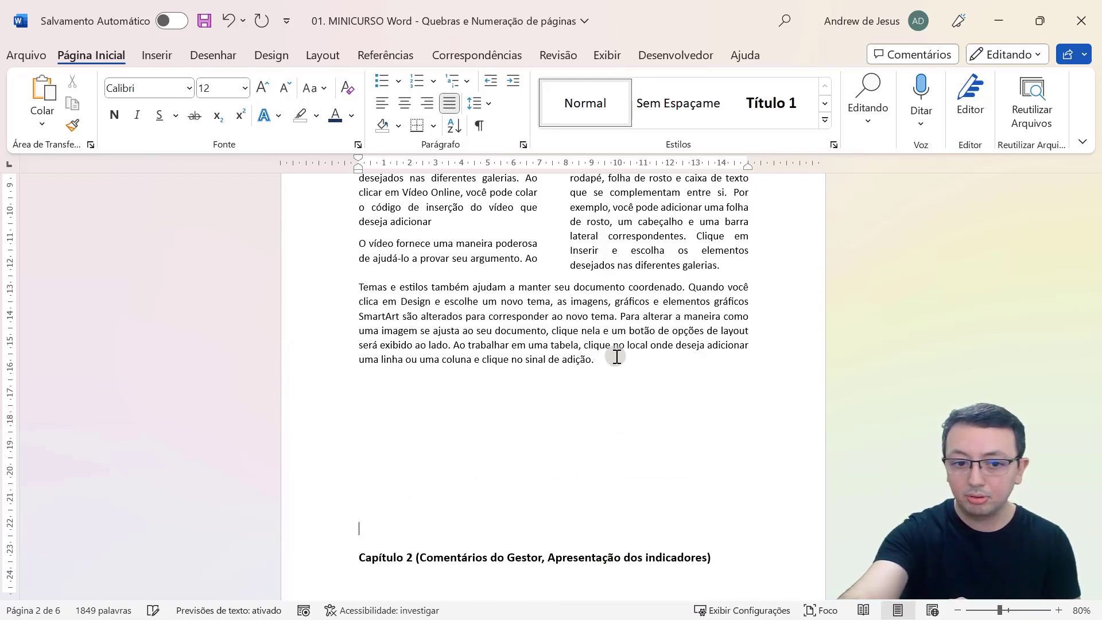
scroll(609, 354, "down", 1)
scroll(609, 353, "down", 3)
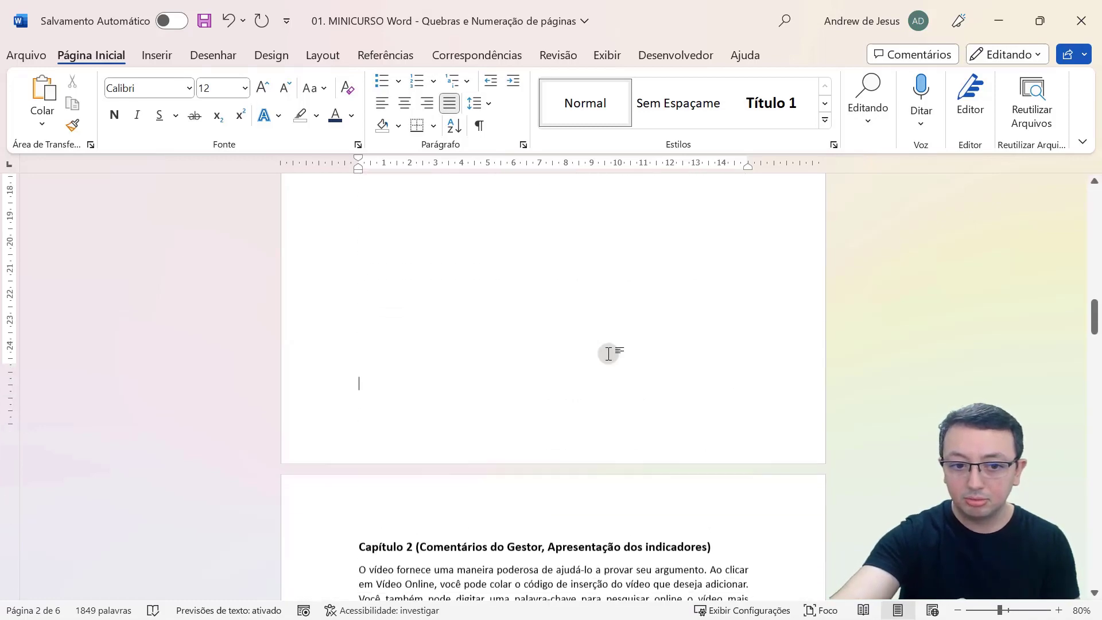
Step: Insert five blank paragraphs between the end of the Capítulo 2 text and the Capítulo 3 heading
scroll(472, 396, "down", 5)
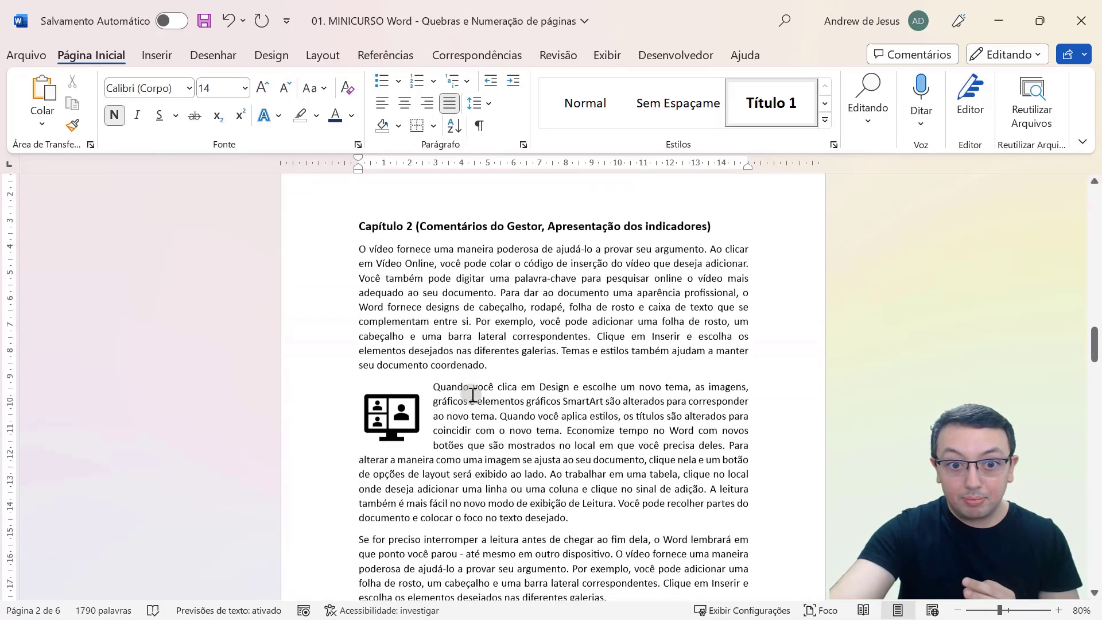
scroll(472, 395, "down", 7)
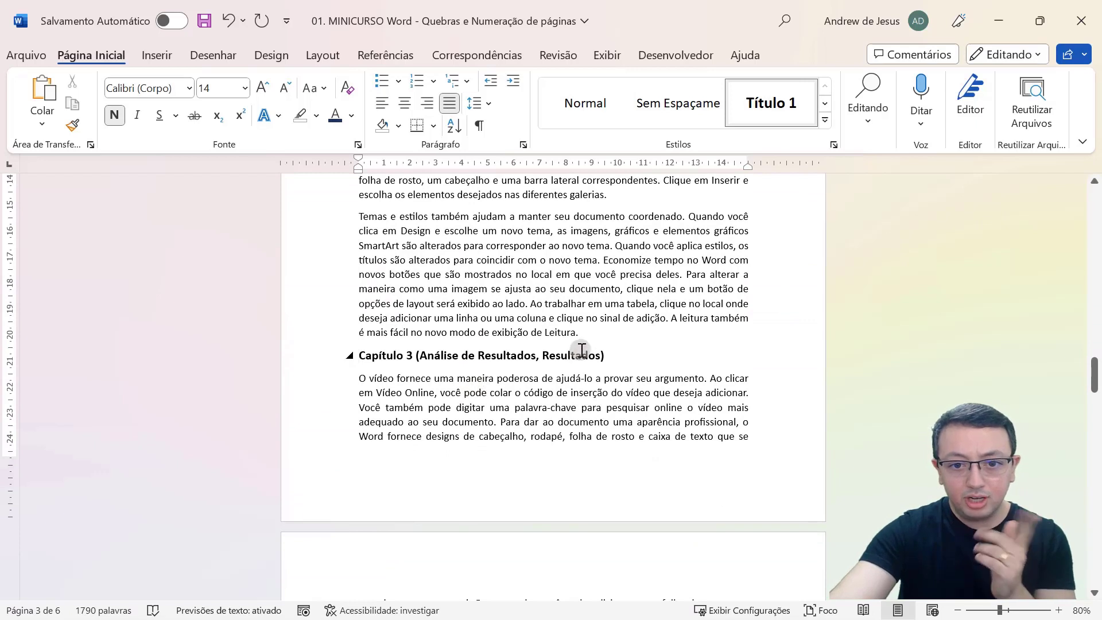
left_click(588, 337)
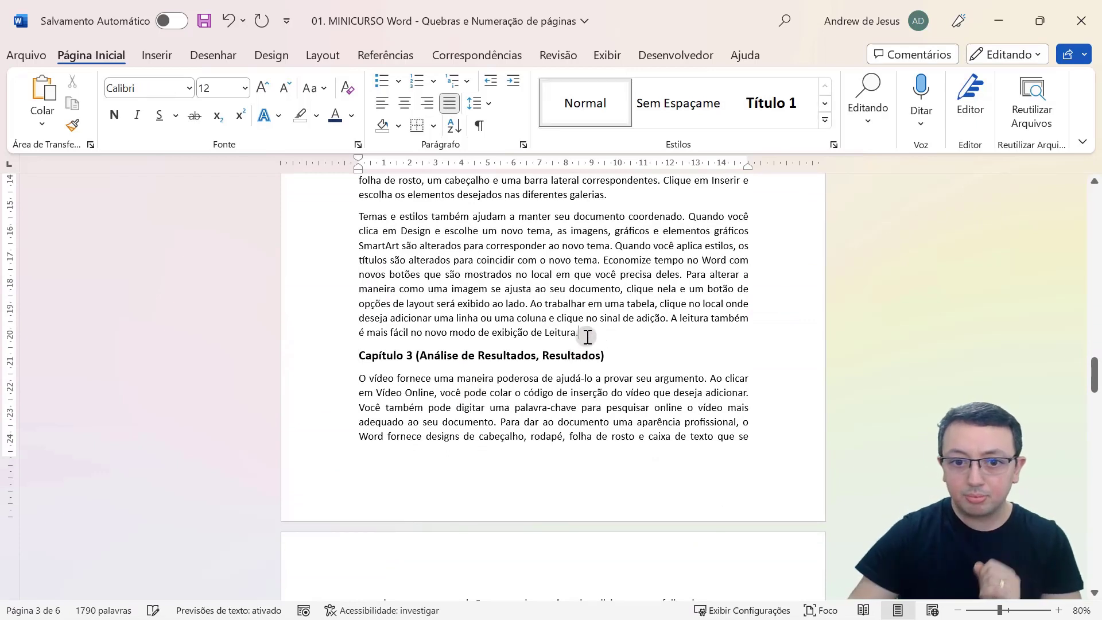
key("Return")
key("Return")
key("Return")
key("Return")
key("Return")
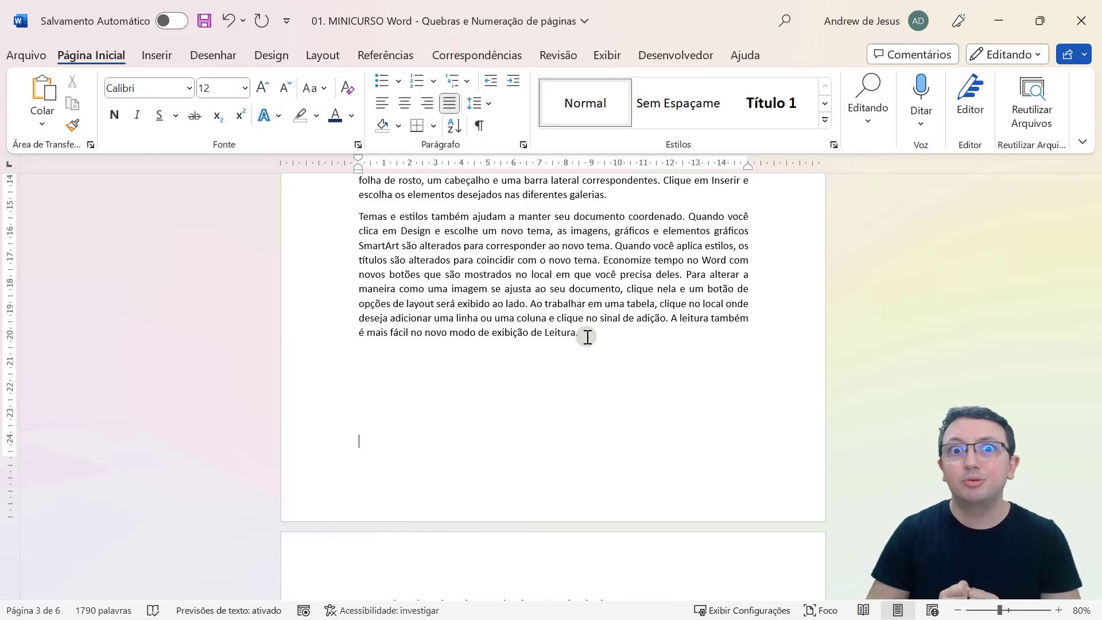
Step: Copy the passage from "Para alterar a maneira" to "sinal de adição." and paste it as a new closing paragraph of Capítulo 1
scroll(580, 350, "up", 15)
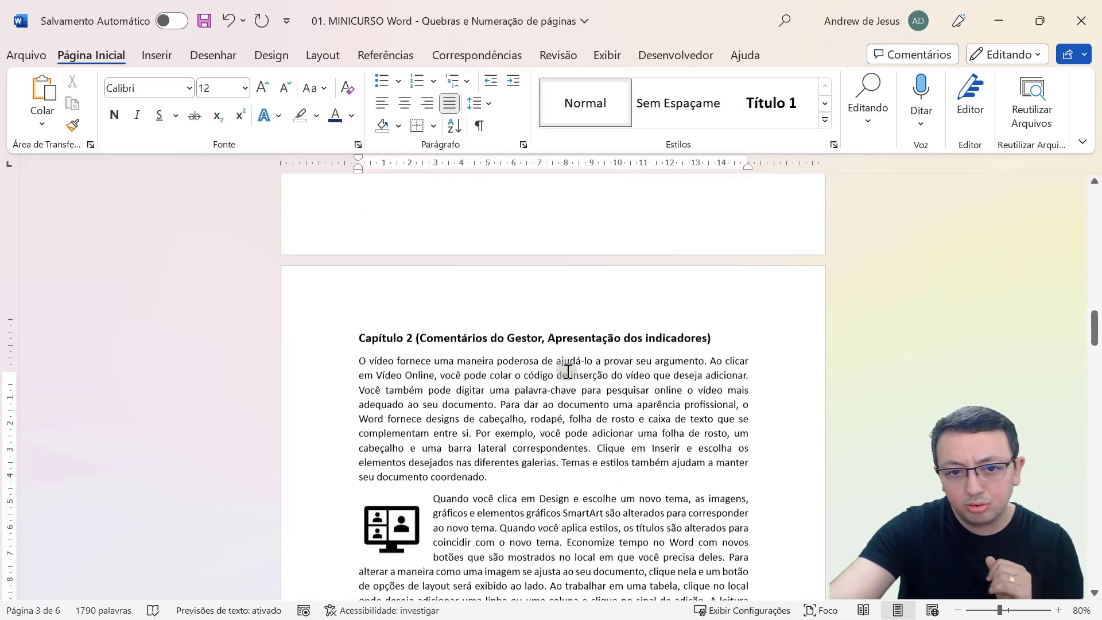
scroll(568, 371, "up", 5)
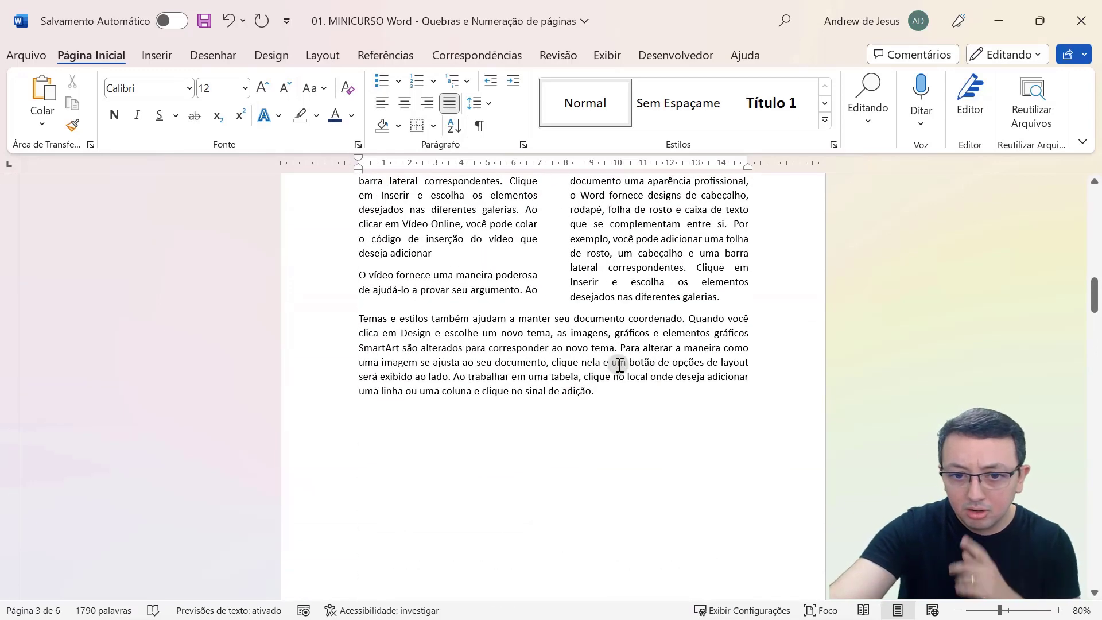
left_click_drag(622, 347, 621, 390)
key("ctrl+c")
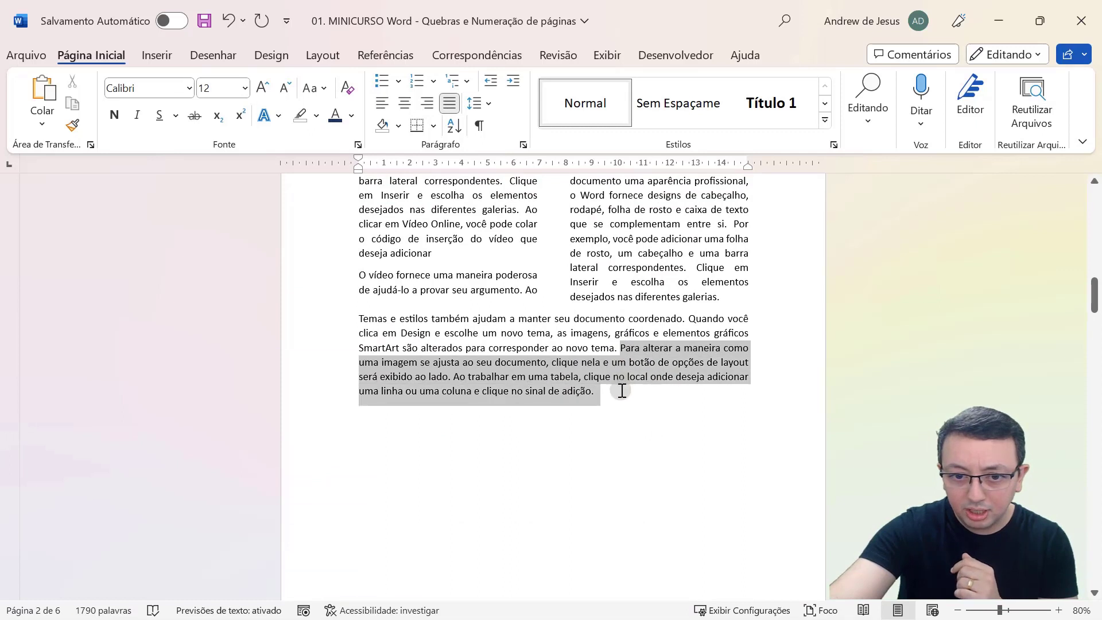
left_click(620, 390)
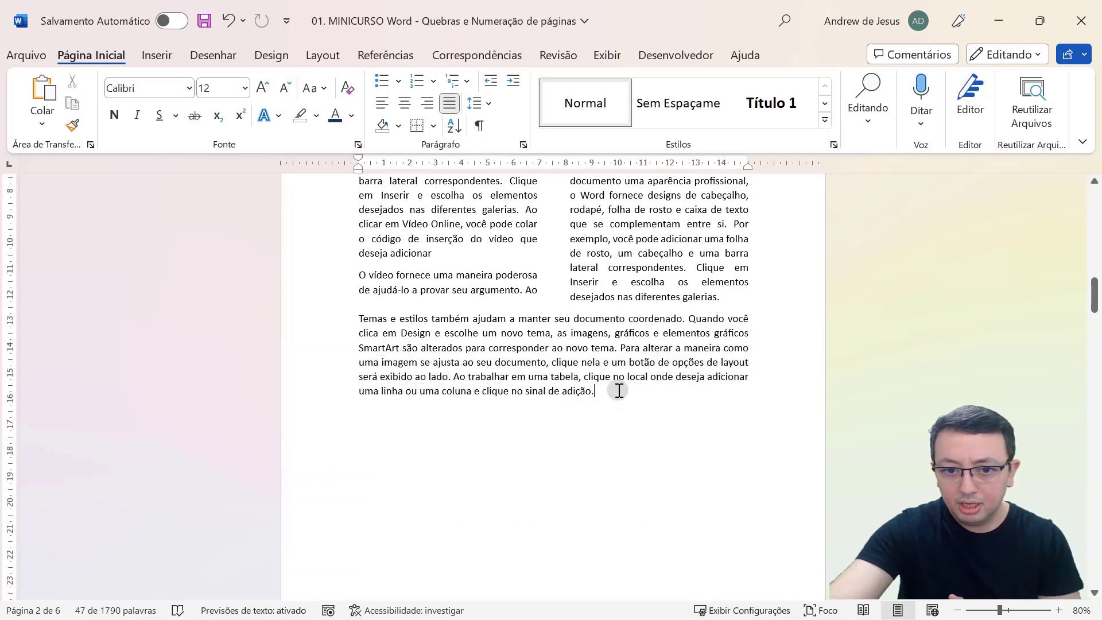
key("Return")
key("ctrl+v")
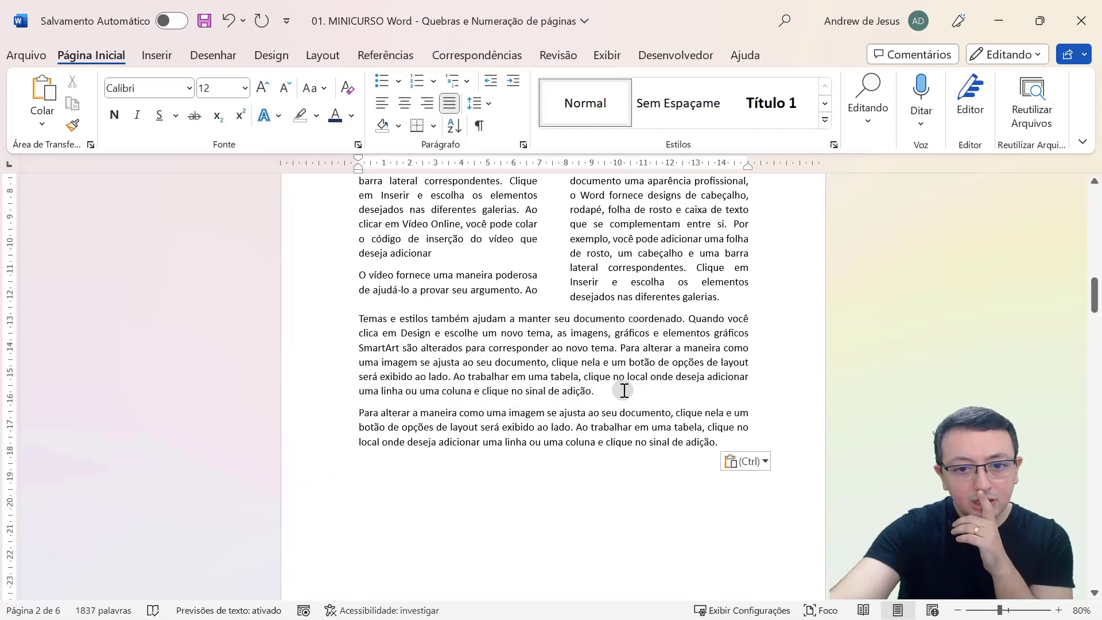
Step: Examine the Capítulo 2 heading's position on its page and the blank space left after the Capítulo 1 text
scroll(608, 398, "down", 6)
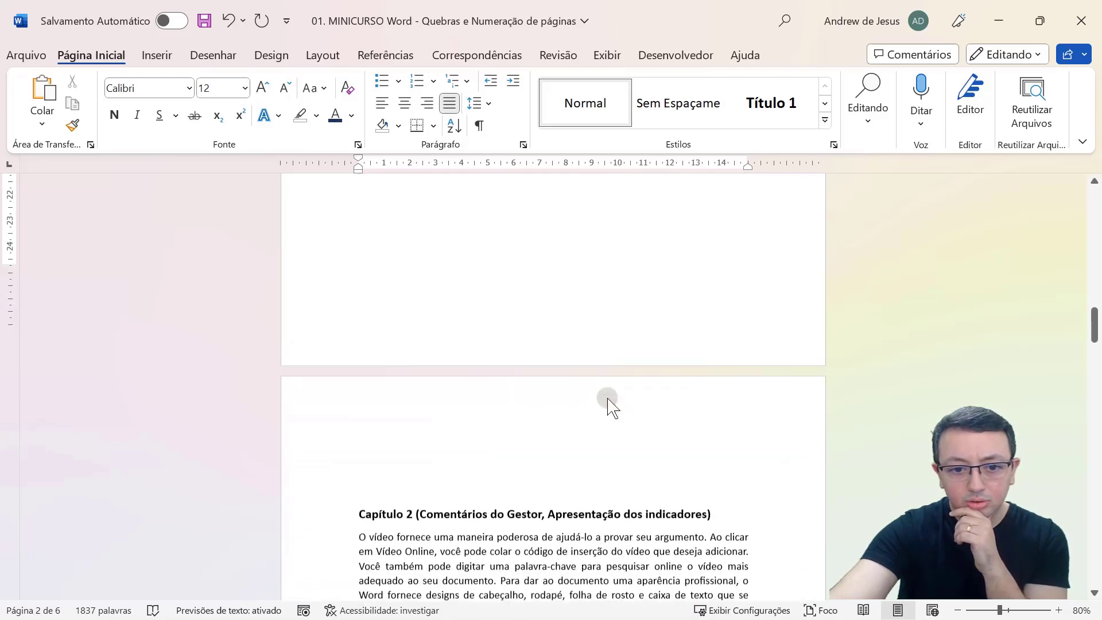
scroll(609, 397, "down", 2)
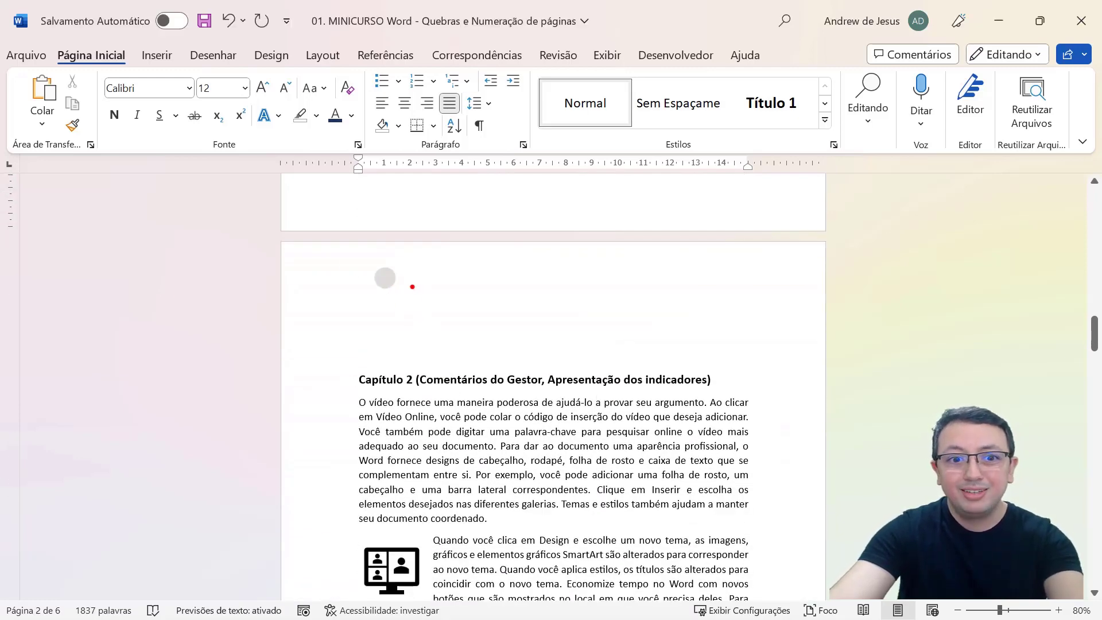
mouse_move(348, 256)
left_mouse_down()
mouse_move(620, 352)
mouse_move(757, 367)
left_mouse_up()
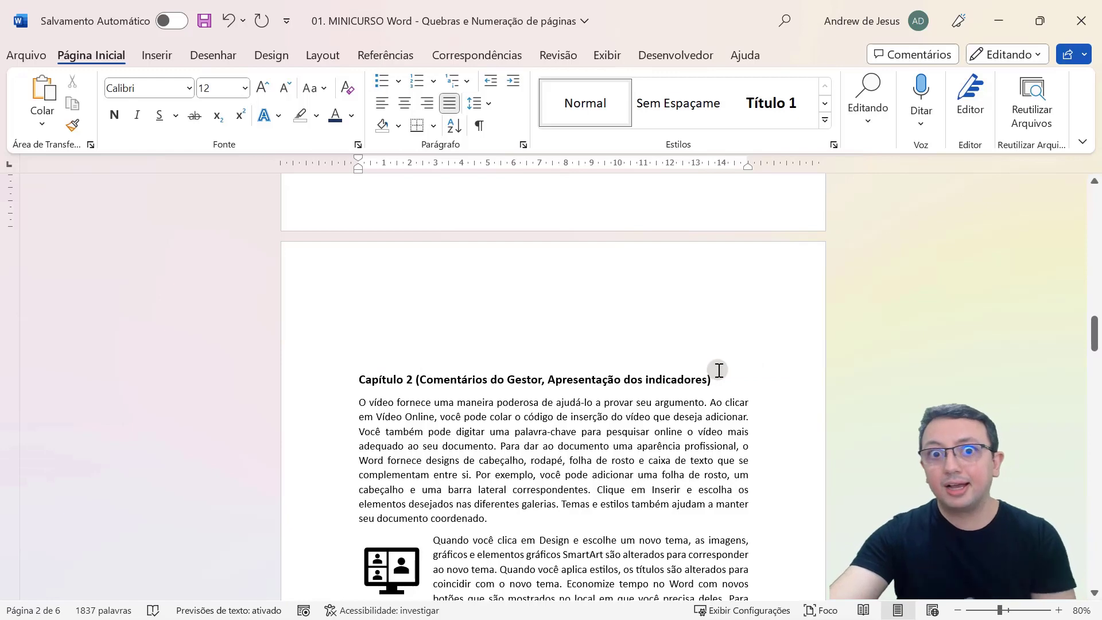
scroll(587, 366, "up", 6)
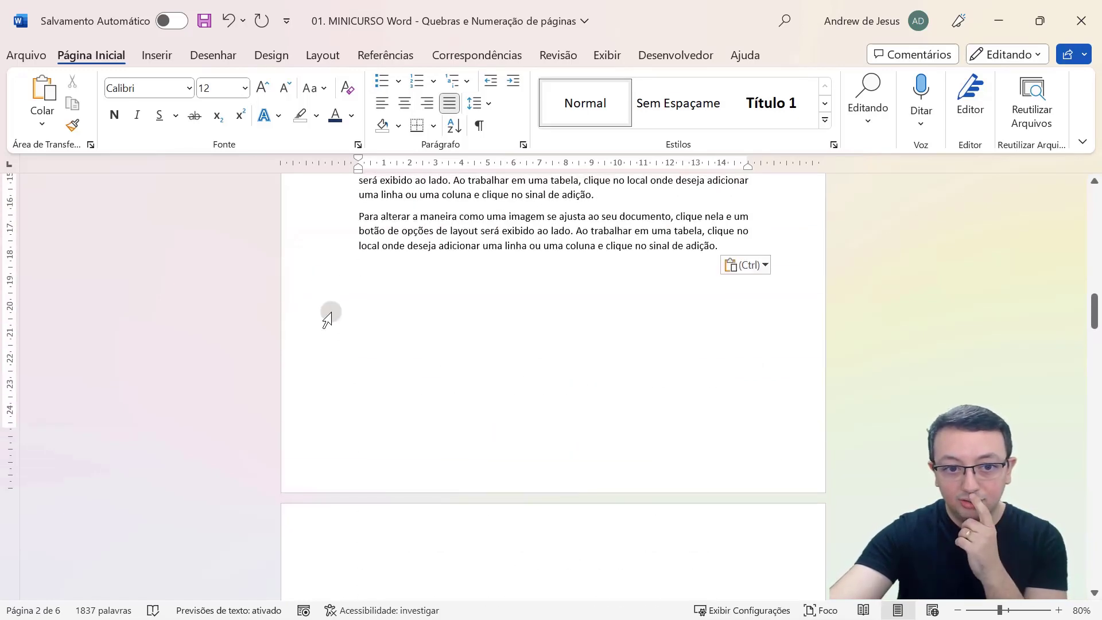
left_click_drag(327, 313, 327, 367)
left_click(352, 296)
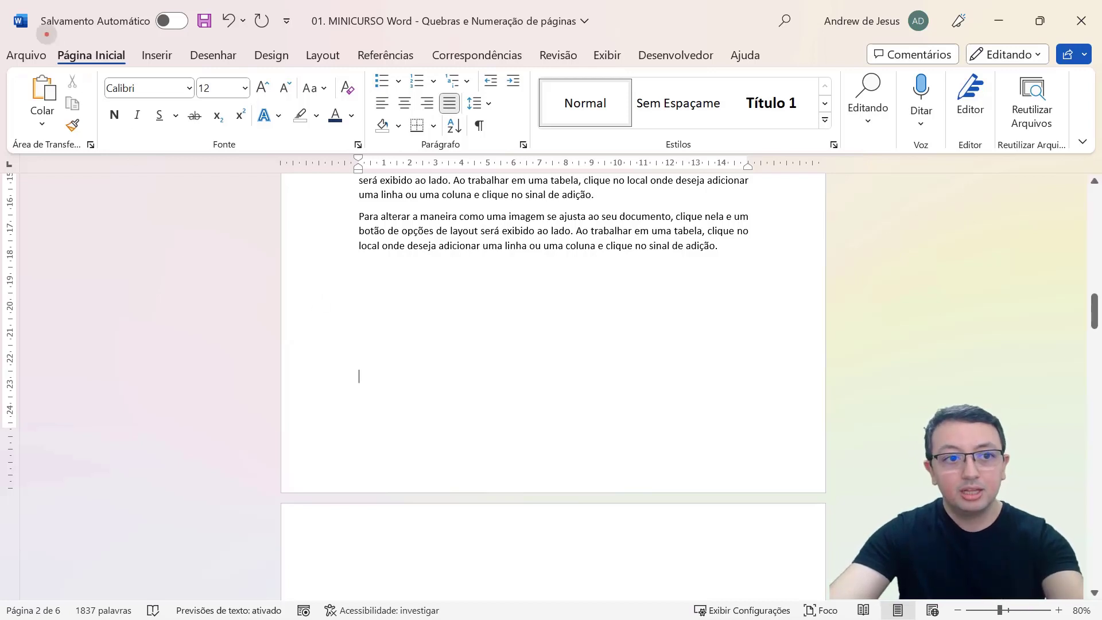
Step: Toggle the paragraph marks and other hidden formatting symbols to compare both views, leaving them displayed
left_click_drag(44, 33, 129, 72)
mouse_move(358, 57)
left_mouse_down()
mouse_move(499, 155)
mouse_move(545, 163)
left_mouse_up()
left_click_drag(486, 132, 563, 179)
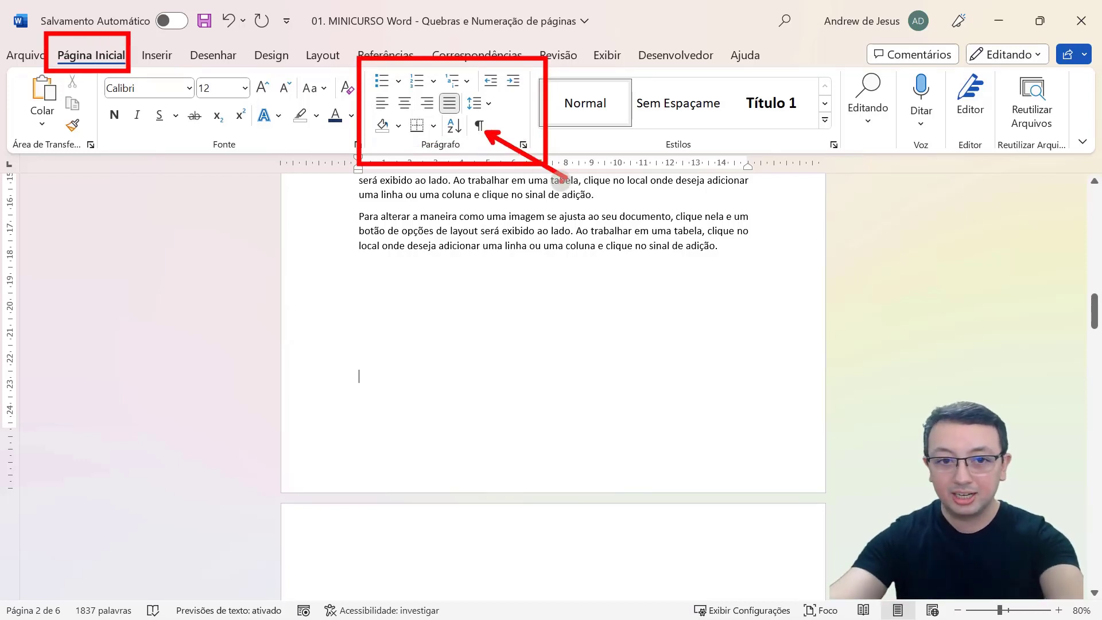
left_click(479, 125)
left_click(479, 125)
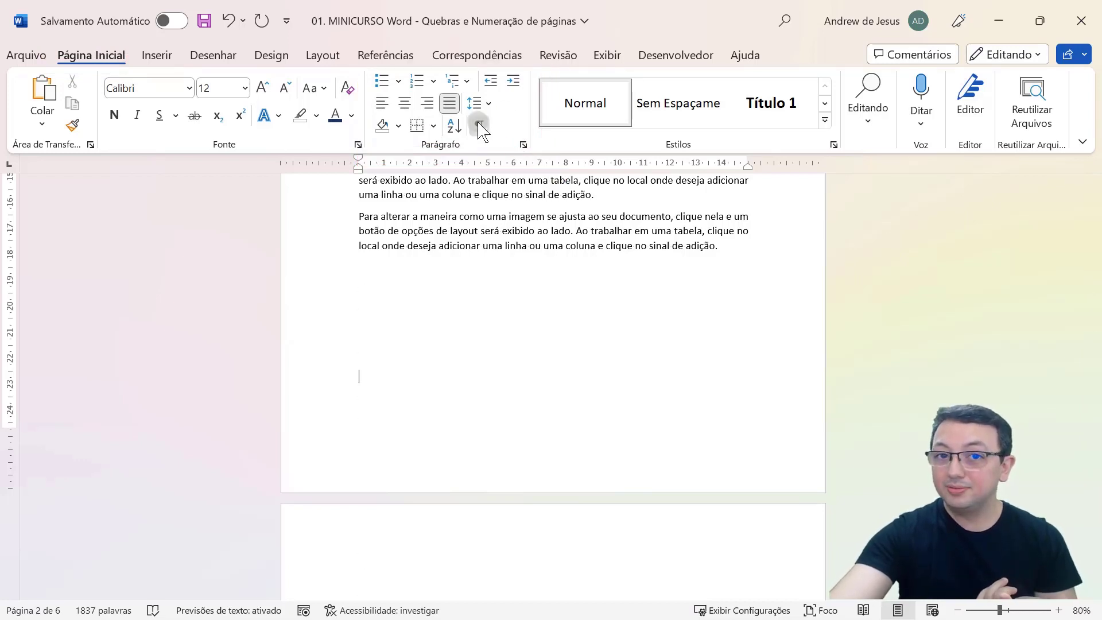
left_click(479, 125)
left_click(479, 125)
left_click(480, 125)
left_click(480, 125)
left_click(479, 126)
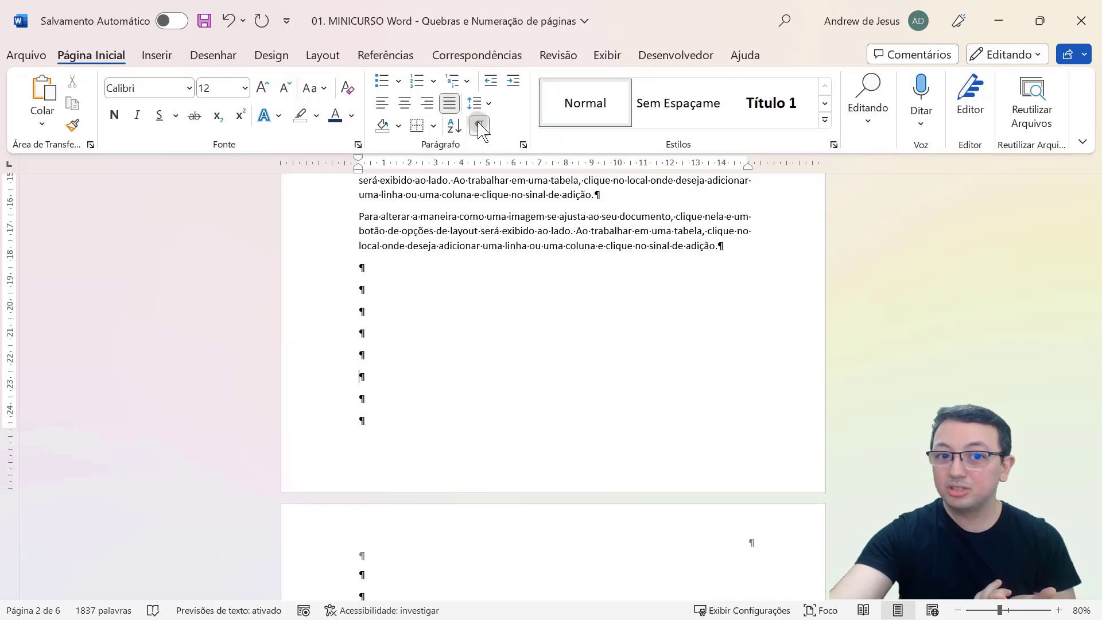
left_click(479, 126)
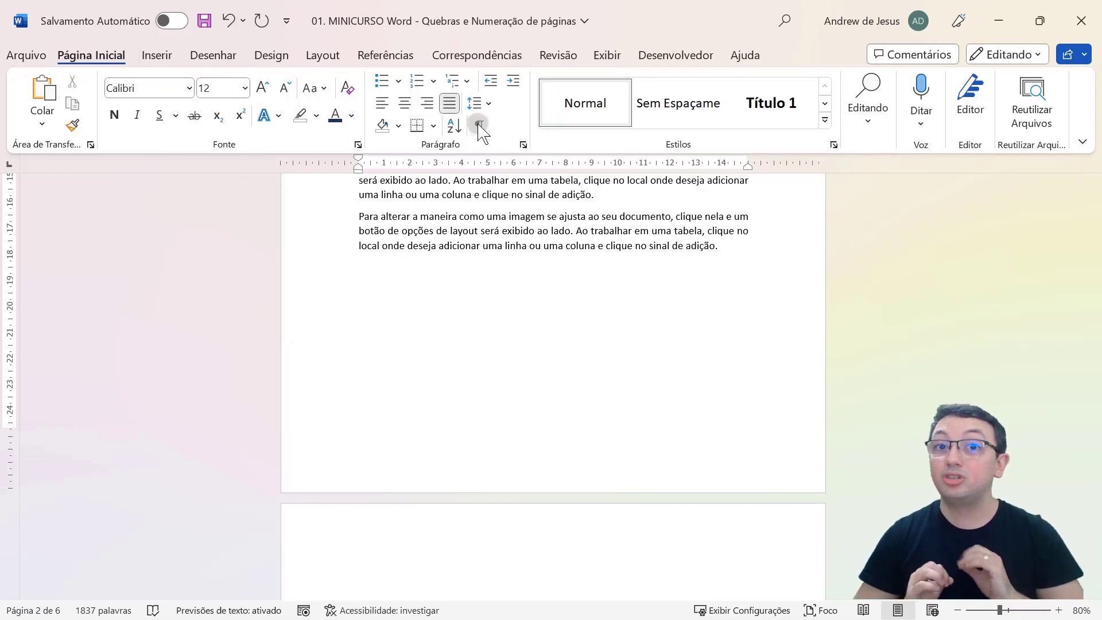
left_click(479, 125)
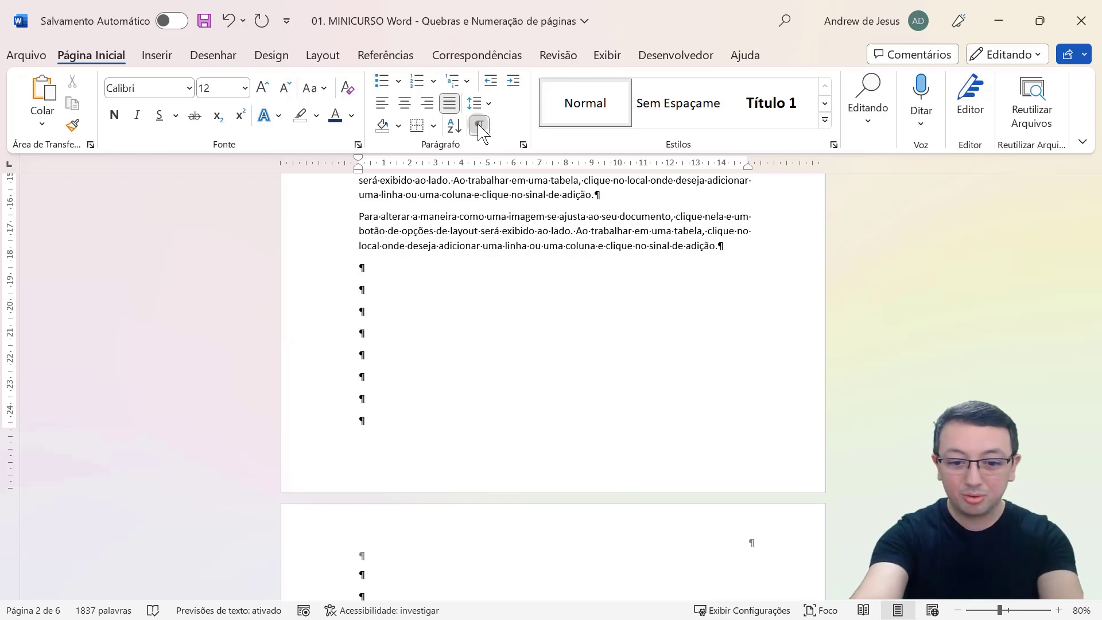
left_click(479, 125)
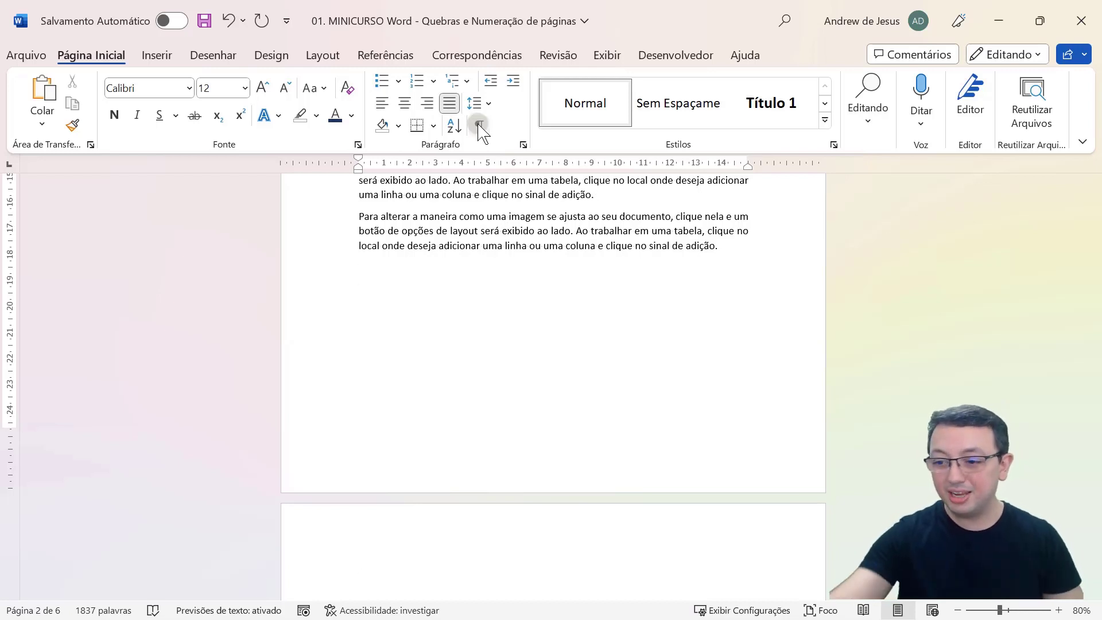
left_click(479, 125)
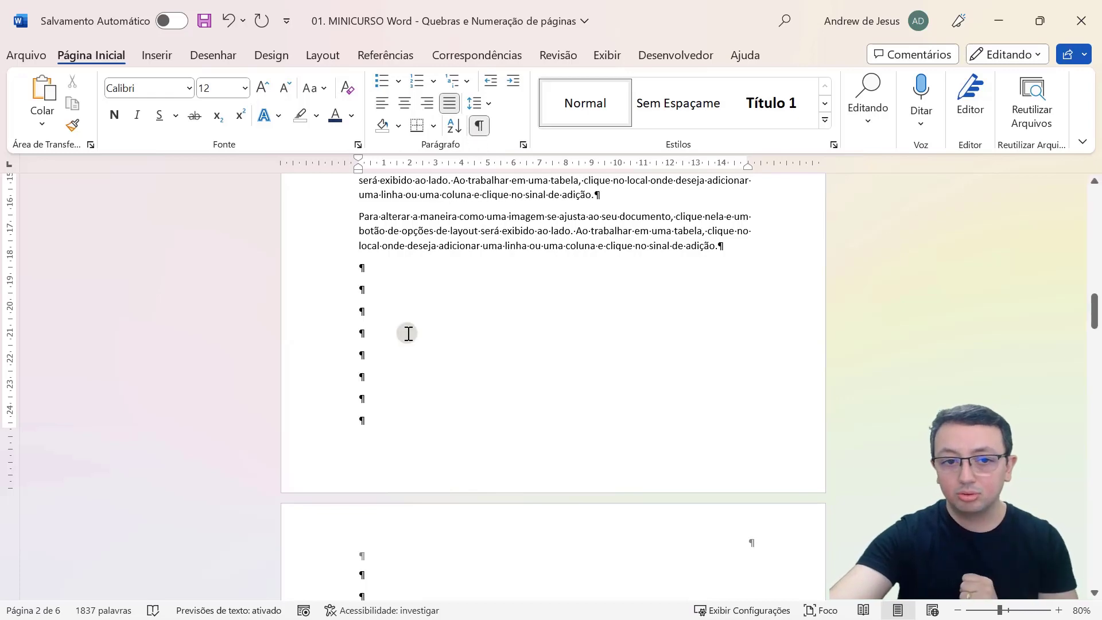
Step: Delete all the empty paragraphs between the end of the Capítulo 1 text and the Capítulo 2 heading
scroll(408, 333, "down", 3)
scroll(372, 443, "up", 3)
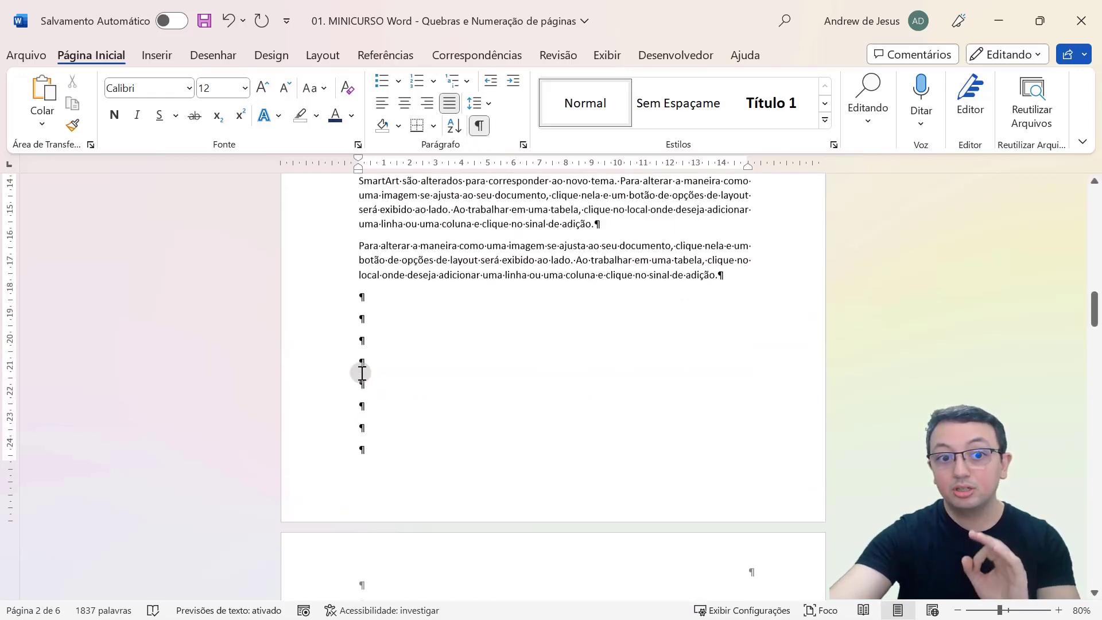
scroll(362, 373, "down", 3)
scroll(352, 408, "up", 3)
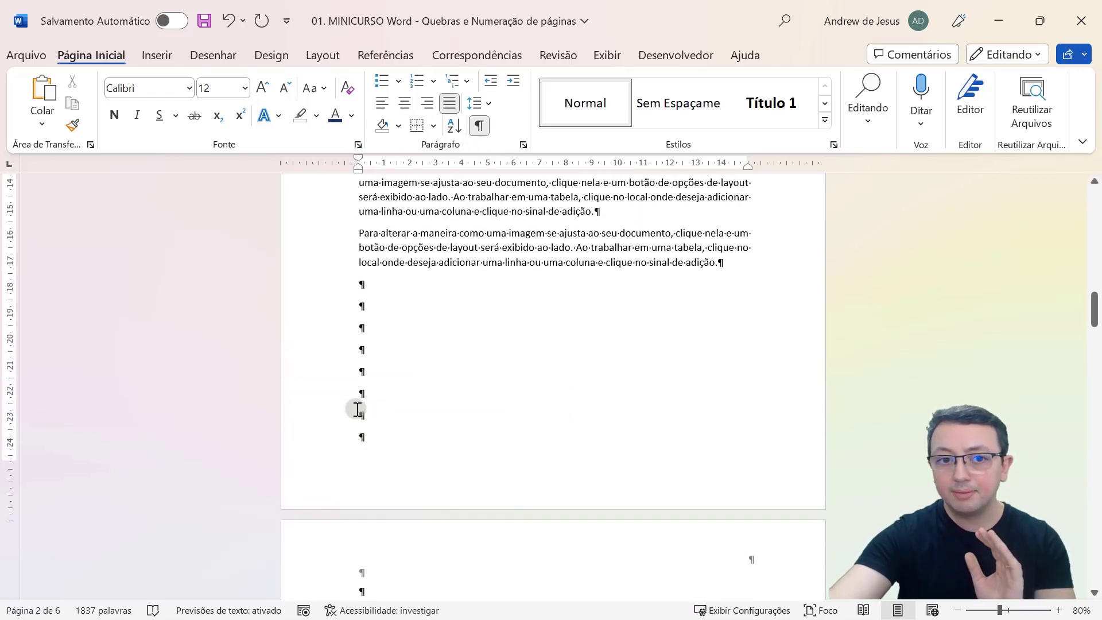
scroll(373, 410, "up", 1)
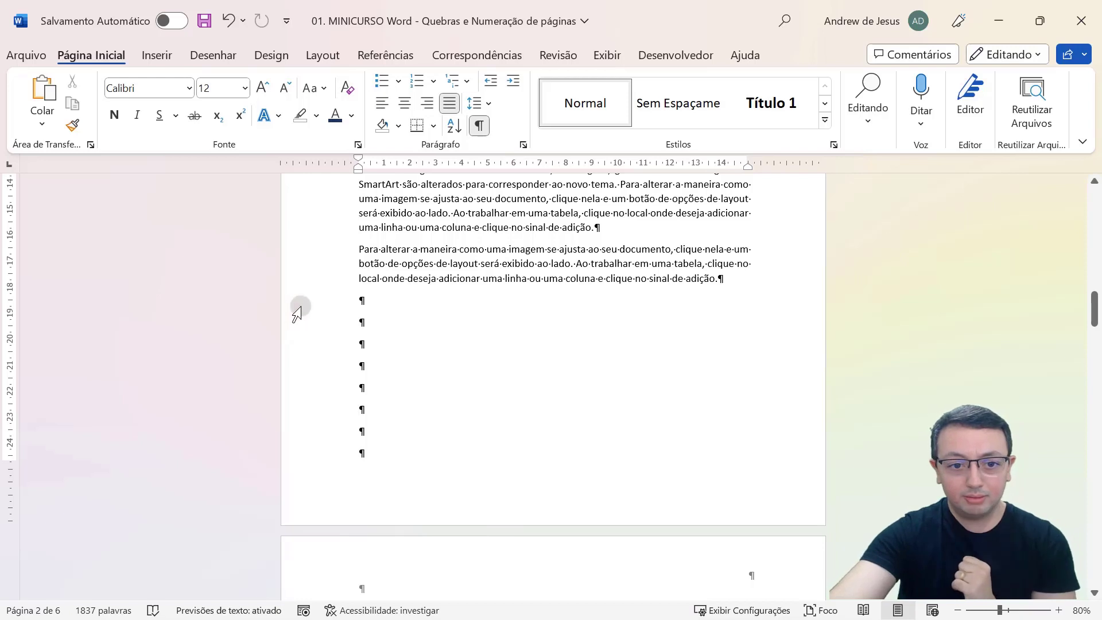
left_click_drag(296, 303, 301, 414)
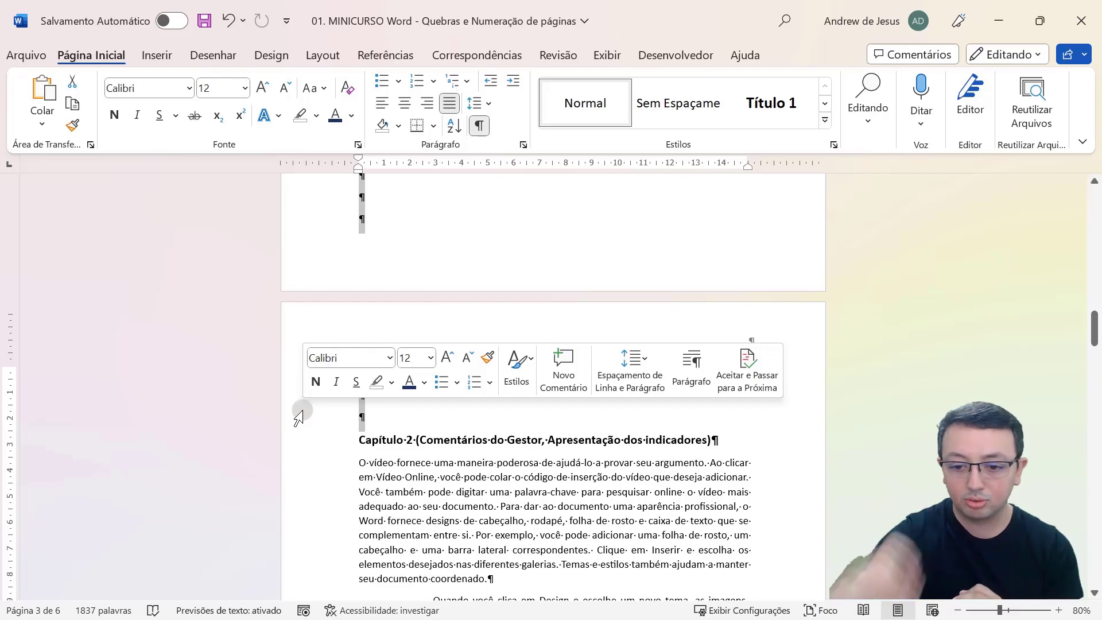
key("Delete")
scroll(376, 339, "up", 3)
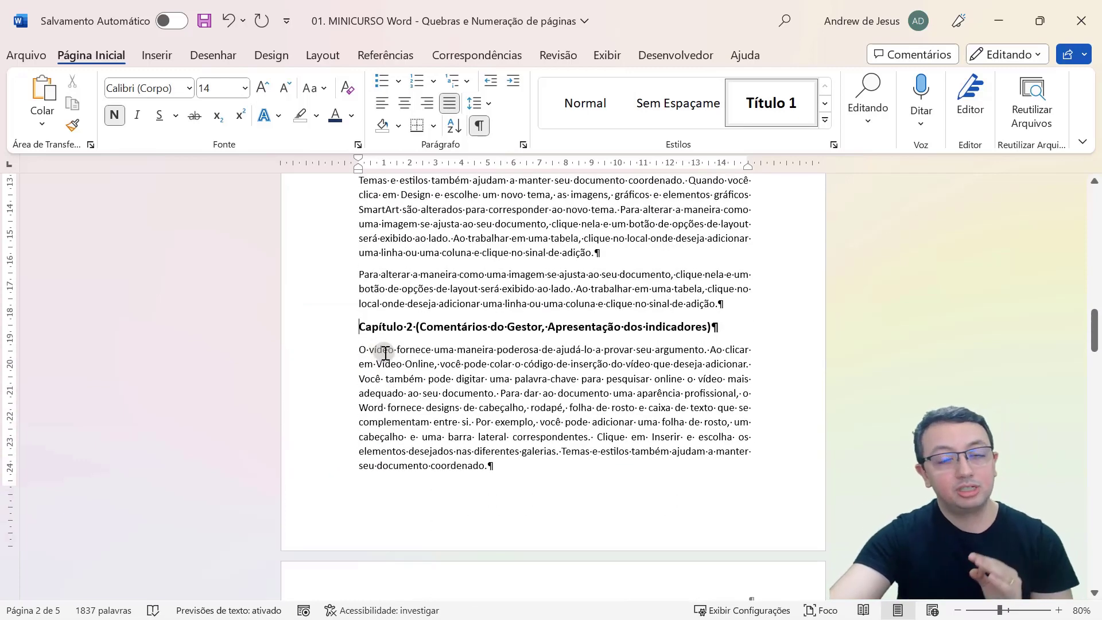
Step: Delete the empty paragraphs between the end of the Capítulo 2 text and the Capítulo 3 heading
scroll(392, 368, "down", 4)
scroll(392, 367, "down", 10)
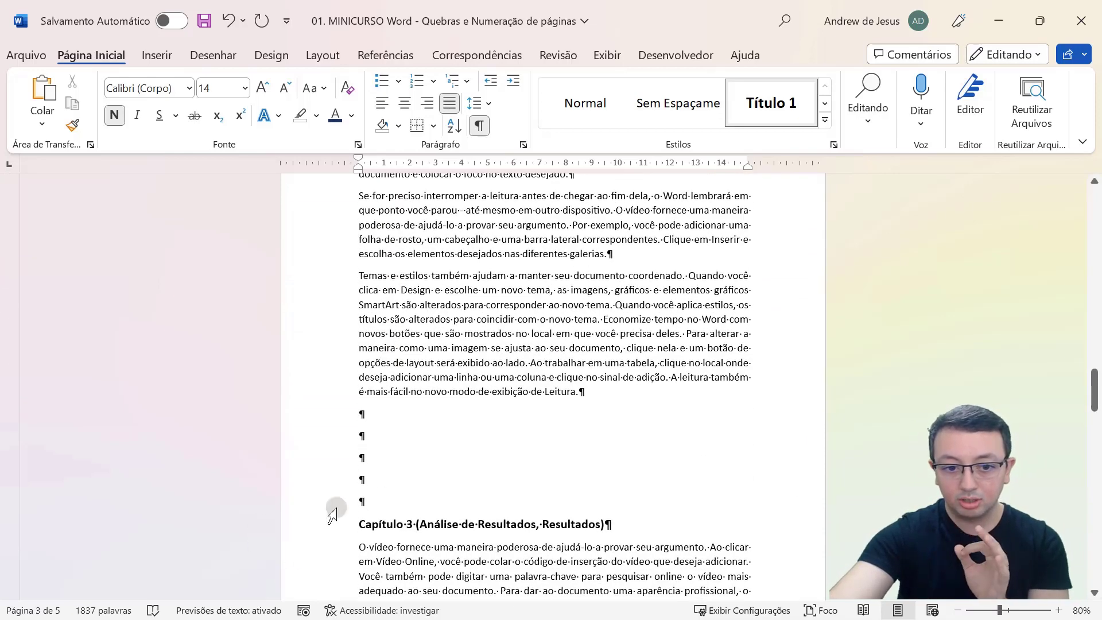
left_click(310, 424)
left_click_drag(307, 442, 305, 501)
scroll(310, 505, "up", 2)
key("Delete")
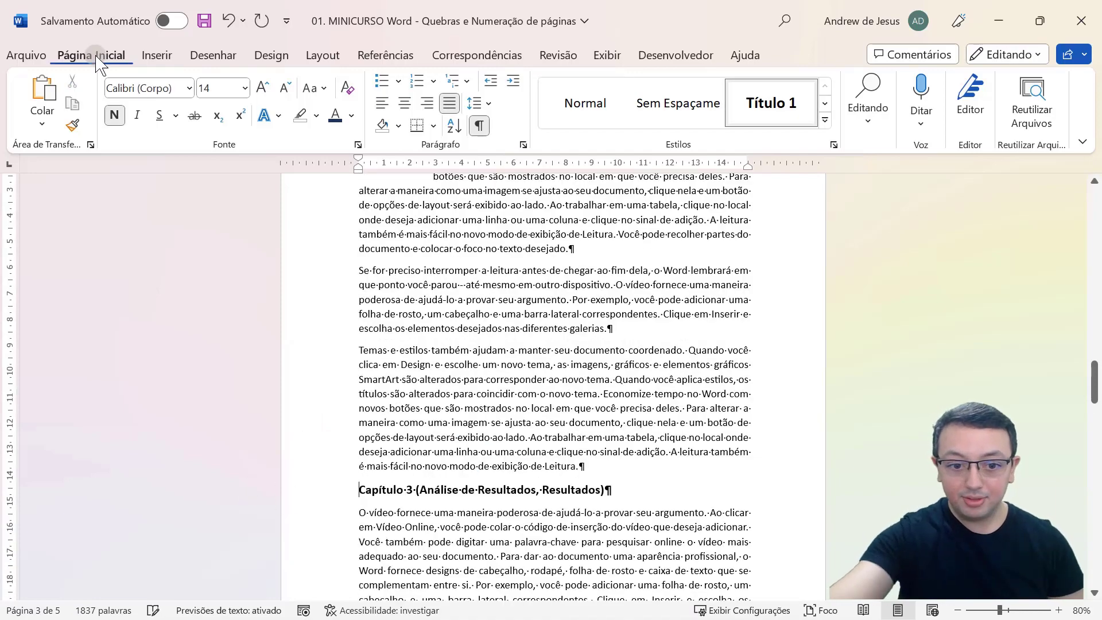
Step: Insert a page break directly before the Capítulo 2 heading
scroll(425, 321, "up", 2)
scroll(423, 350, "up", 10)
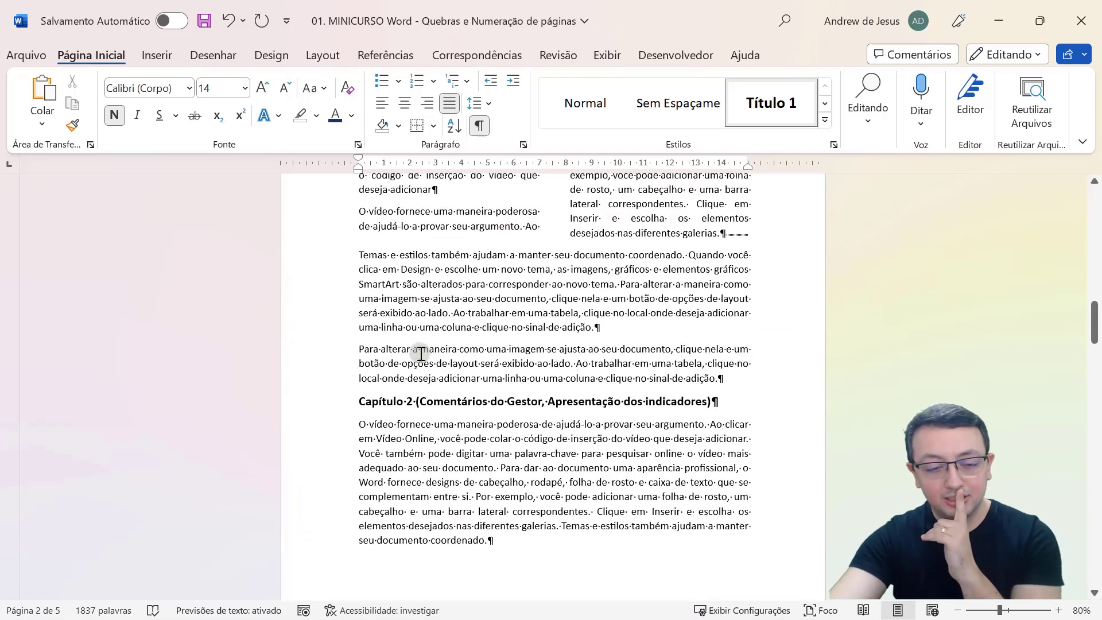
left_click(360, 402)
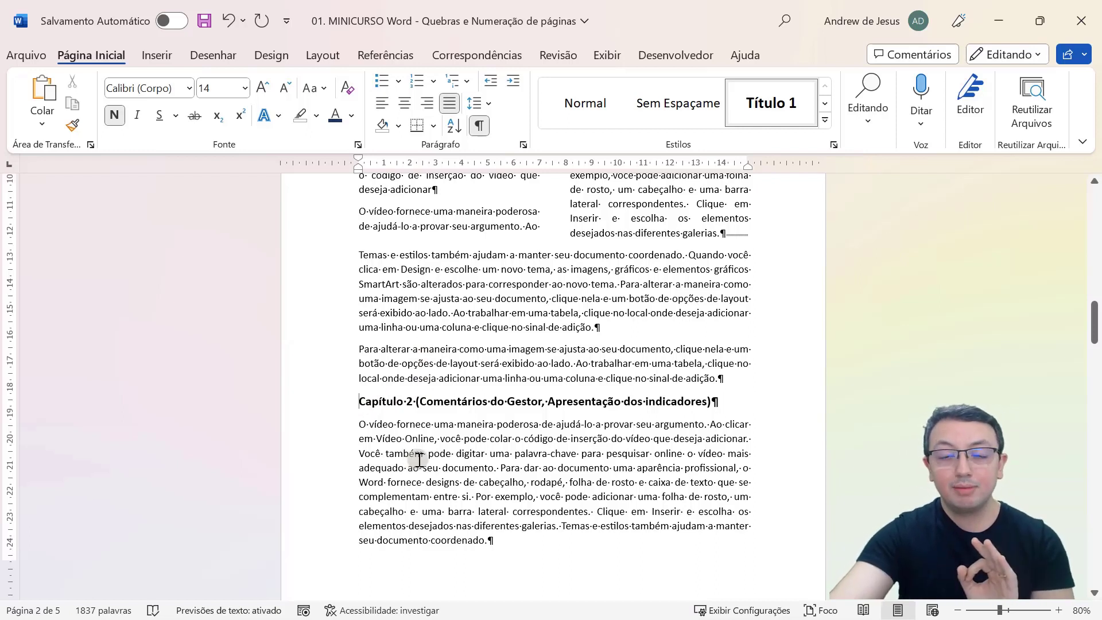
left_click(322, 56)
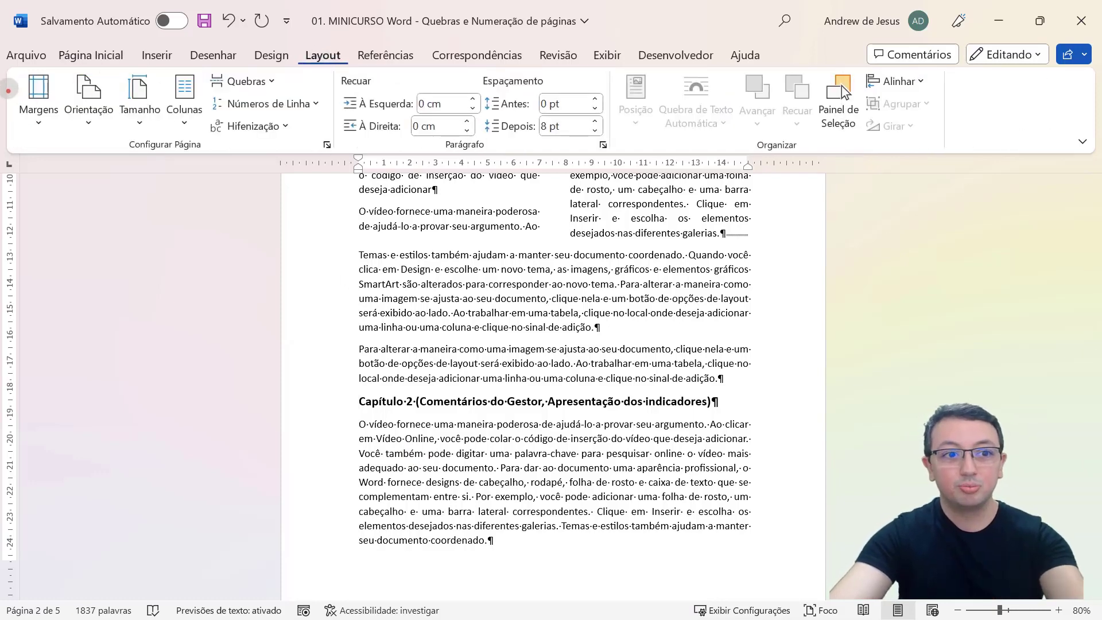
left_click_drag(114, 95, 335, 155)
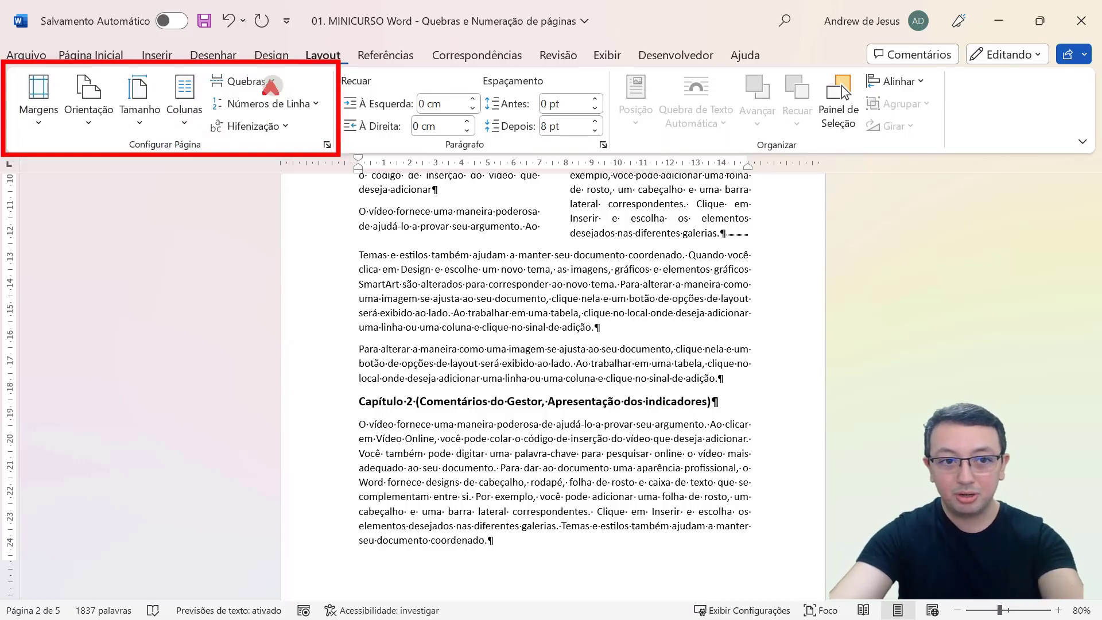
left_click_drag(270, 85, 319, 120)
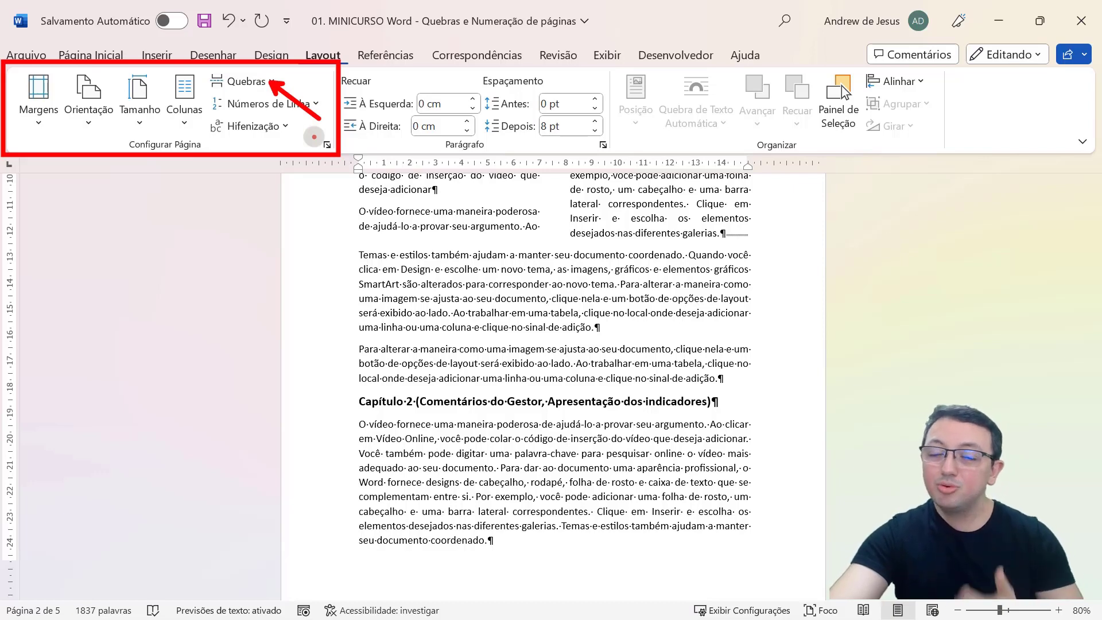
key("Escape")
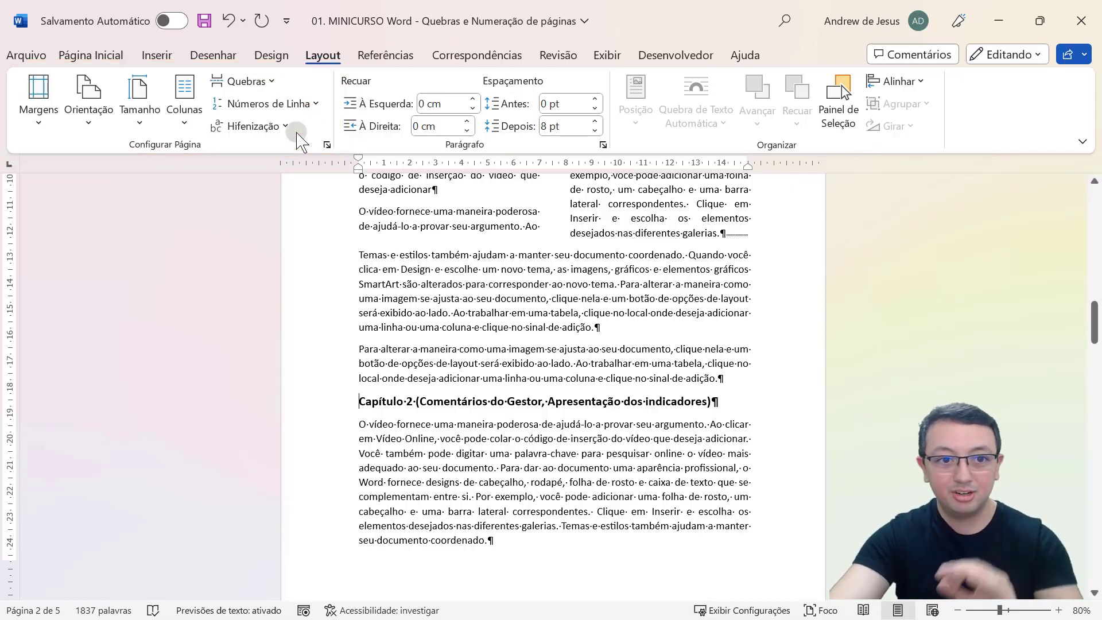
left_click(269, 82)
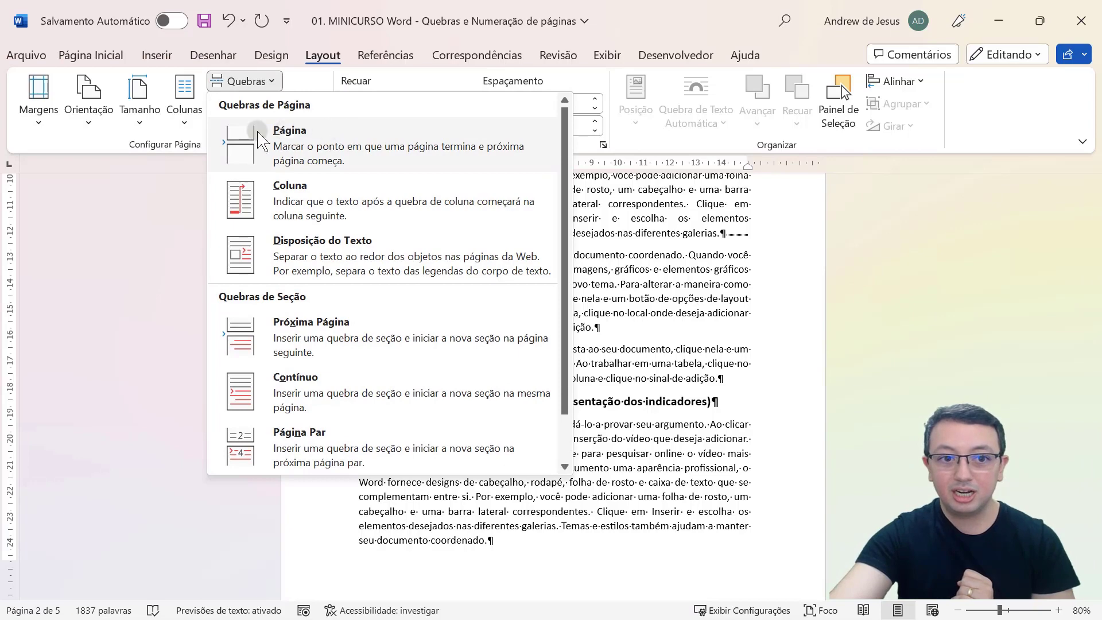
left_click(310, 140)
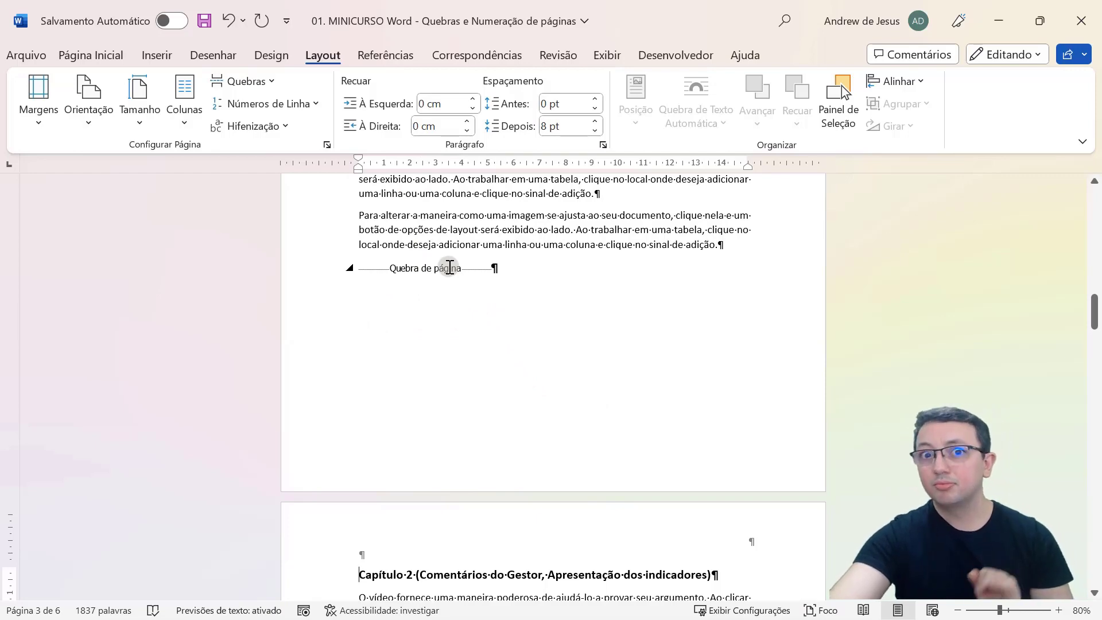
Step: Copy the "Temas e estilos" paragraph below the two-column text and paste it after the last paragraph of Capítulo 1, before the page break
scroll(637, 265, "up", 3)
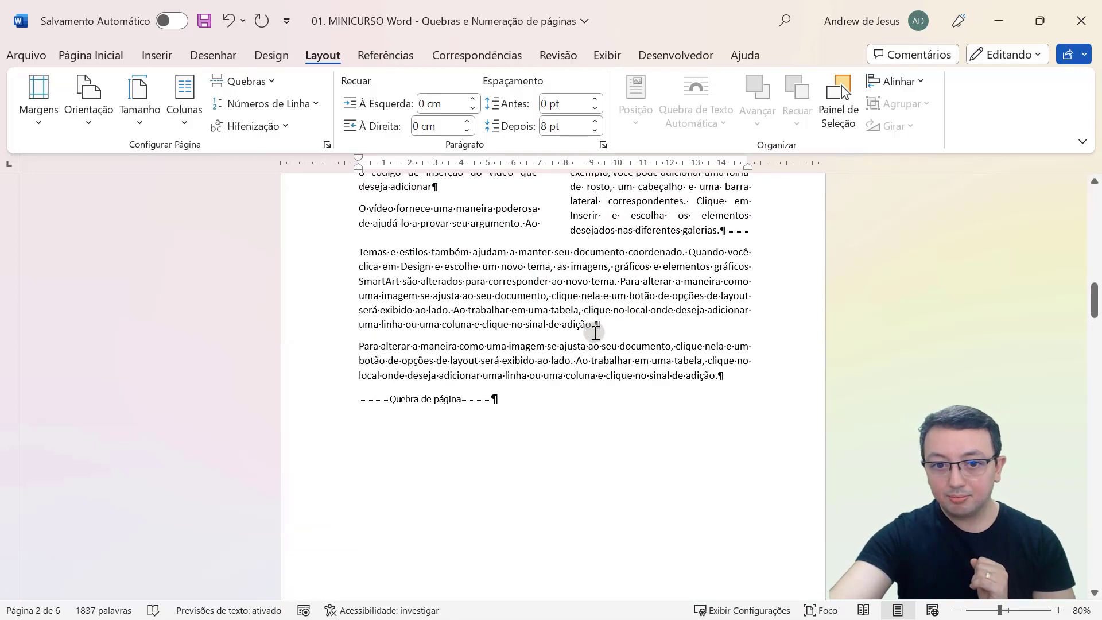
left_click_drag(590, 326, 344, 265)
key("ctrl+c")
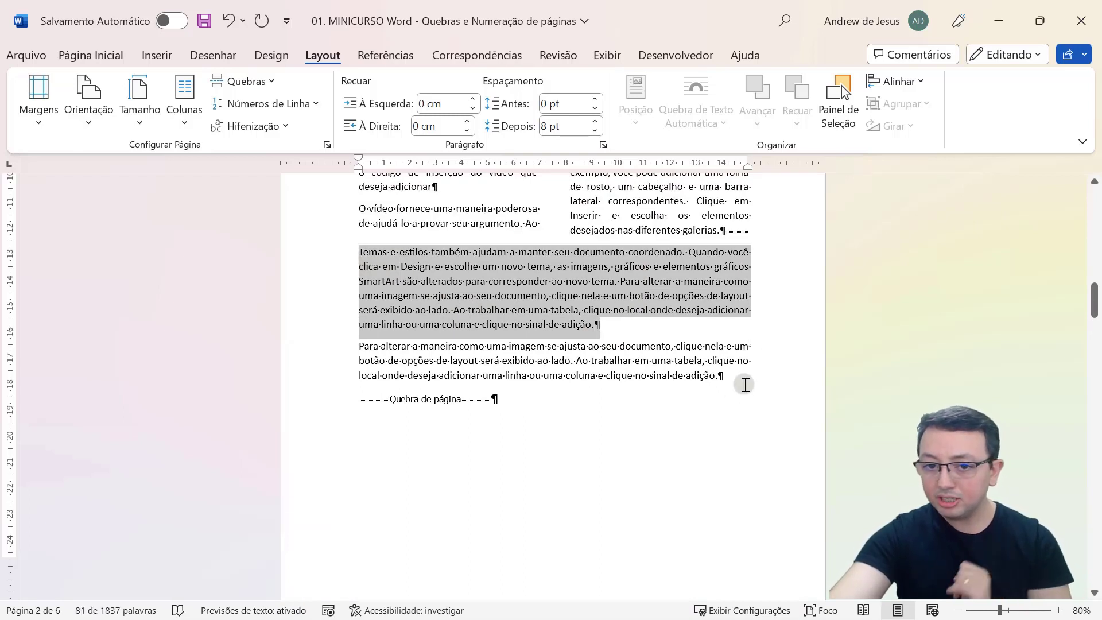
left_click(739, 379)
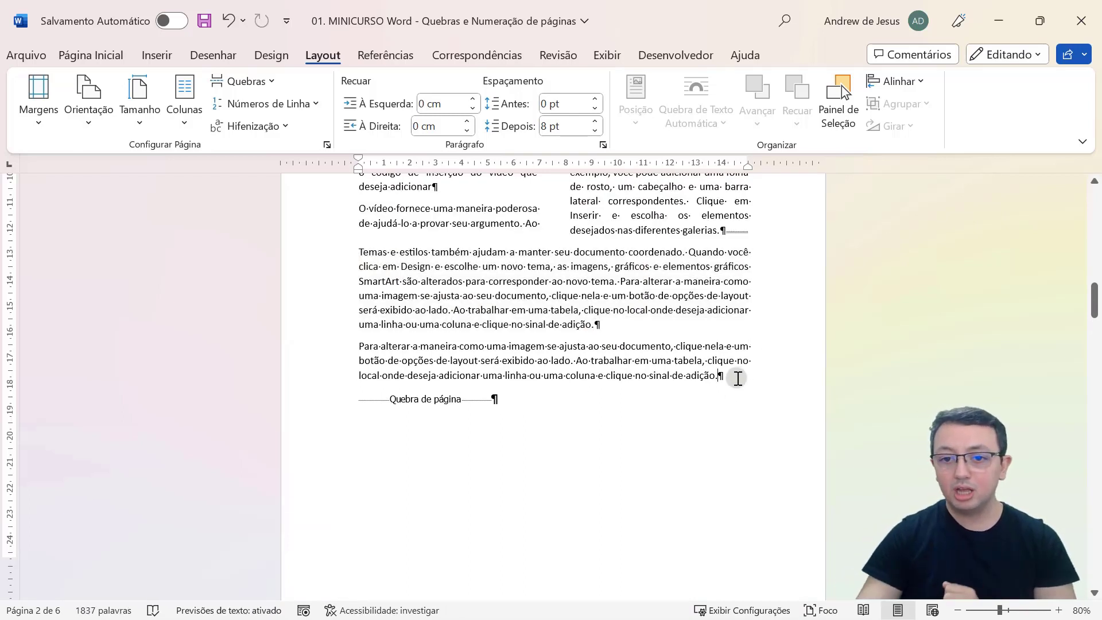
key("Return")
key("ctrl+v")
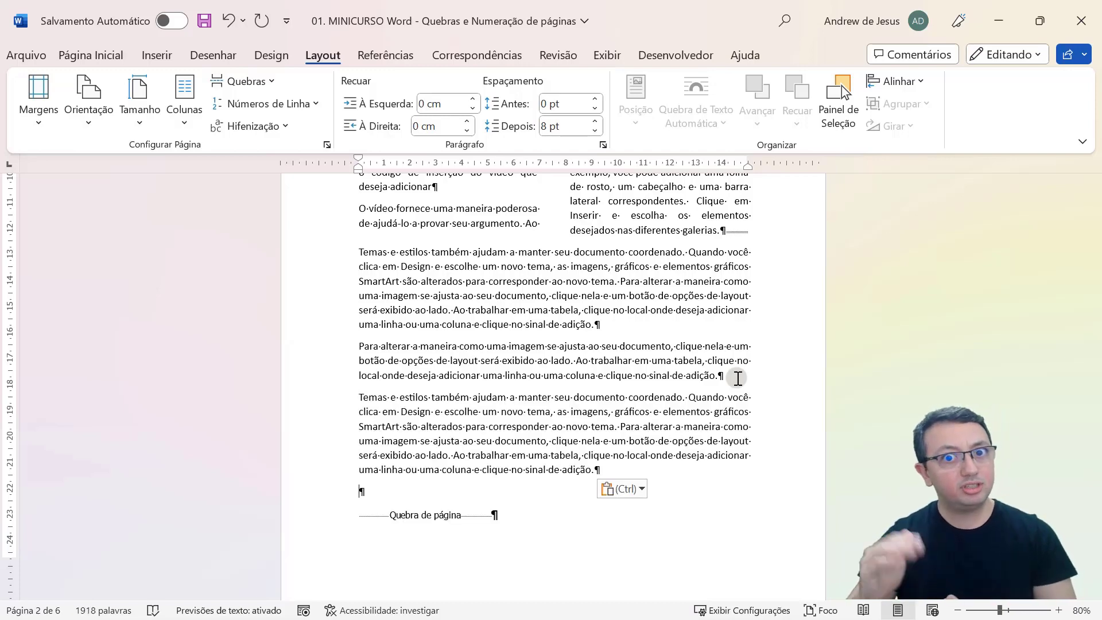
Step: Insert a page break directly before the Capítulo 3 heading
scroll(675, 394, "down", 10)
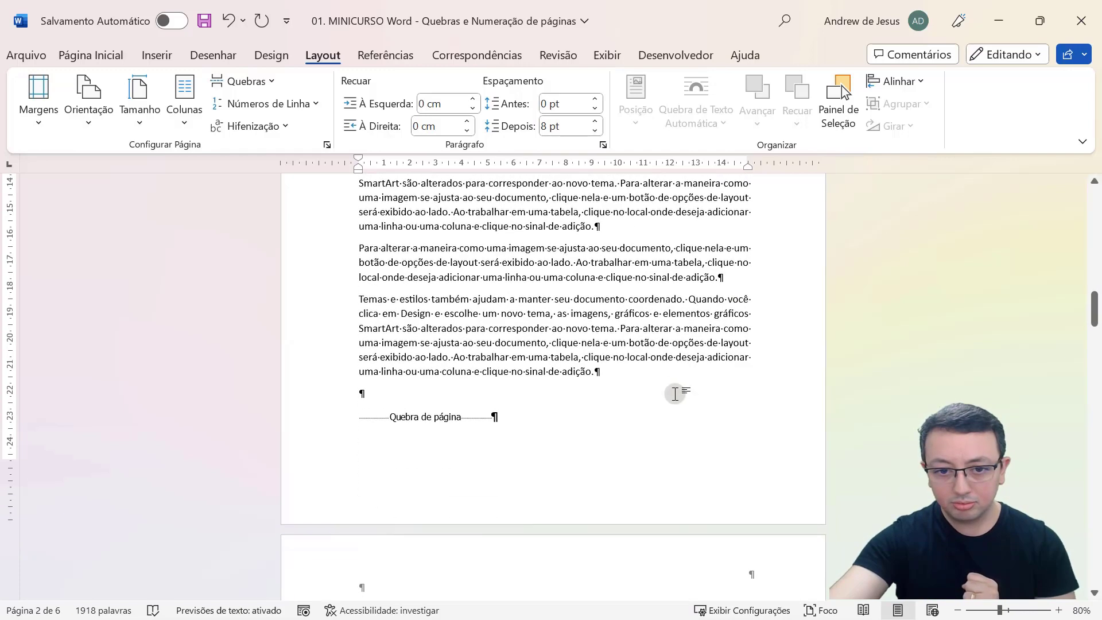
scroll(674, 394, "down", 1)
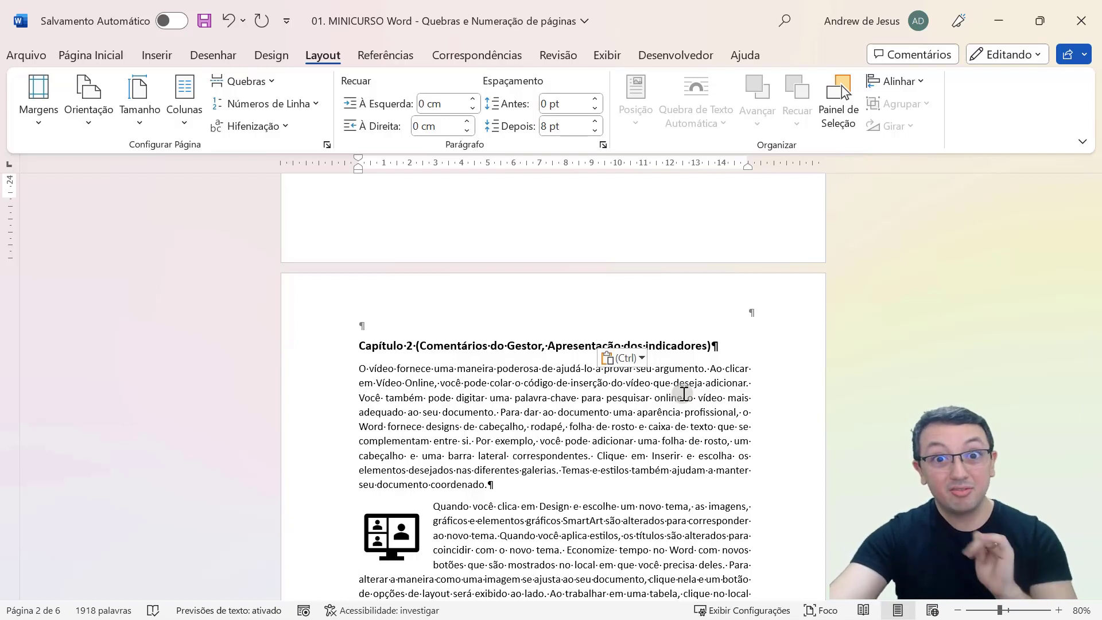
scroll(683, 394, "down", 10)
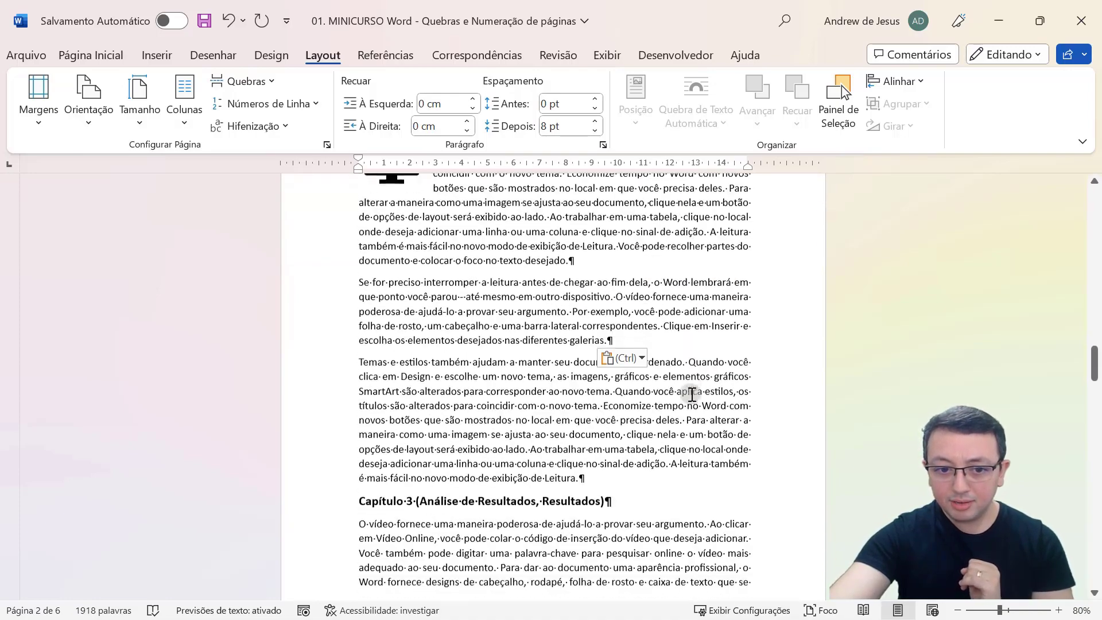
scroll(692, 394, "down", 3)
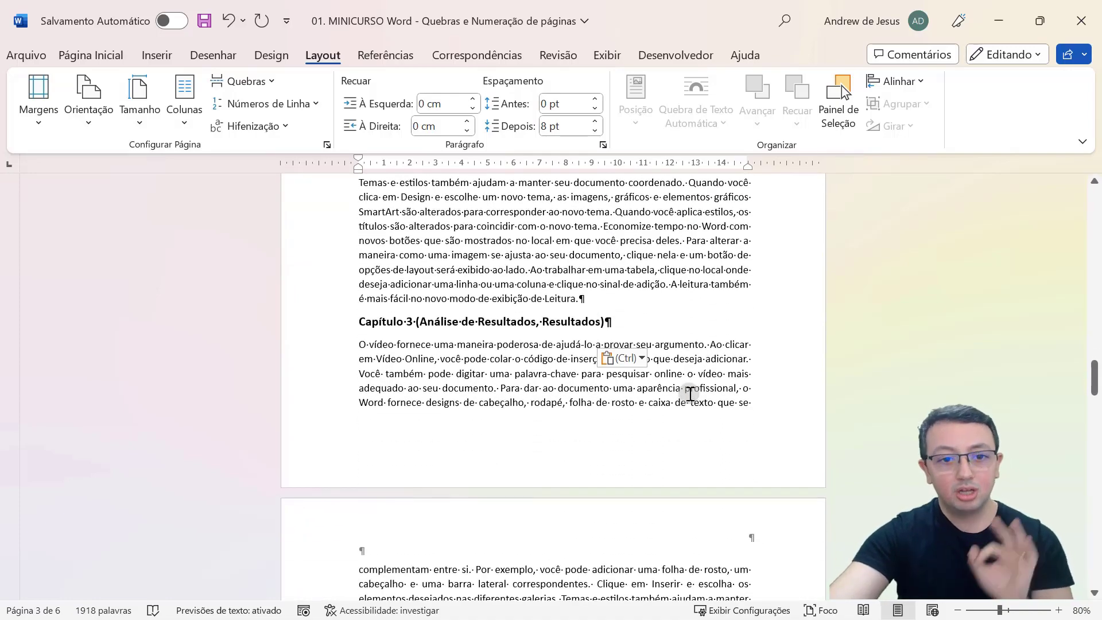
left_click(358, 321)
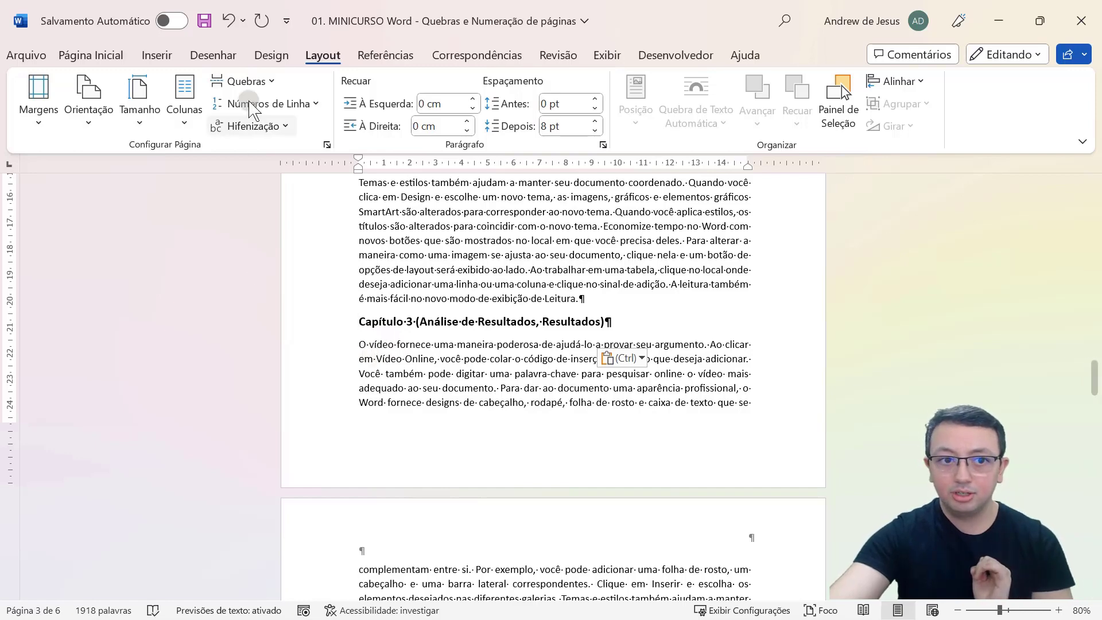
left_click(258, 79)
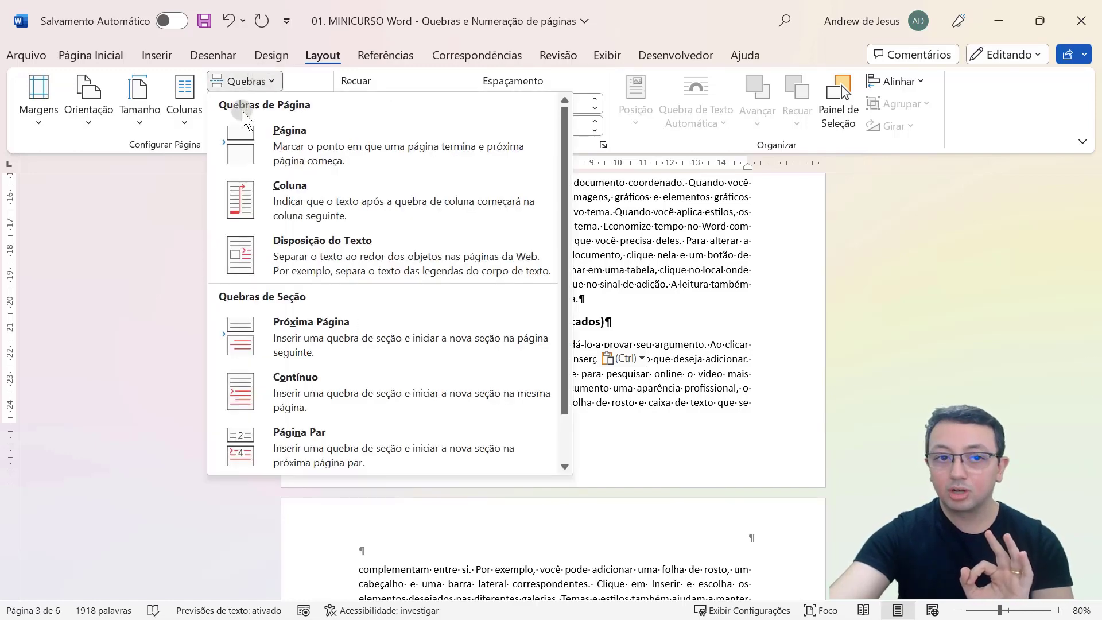
left_click(317, 150)
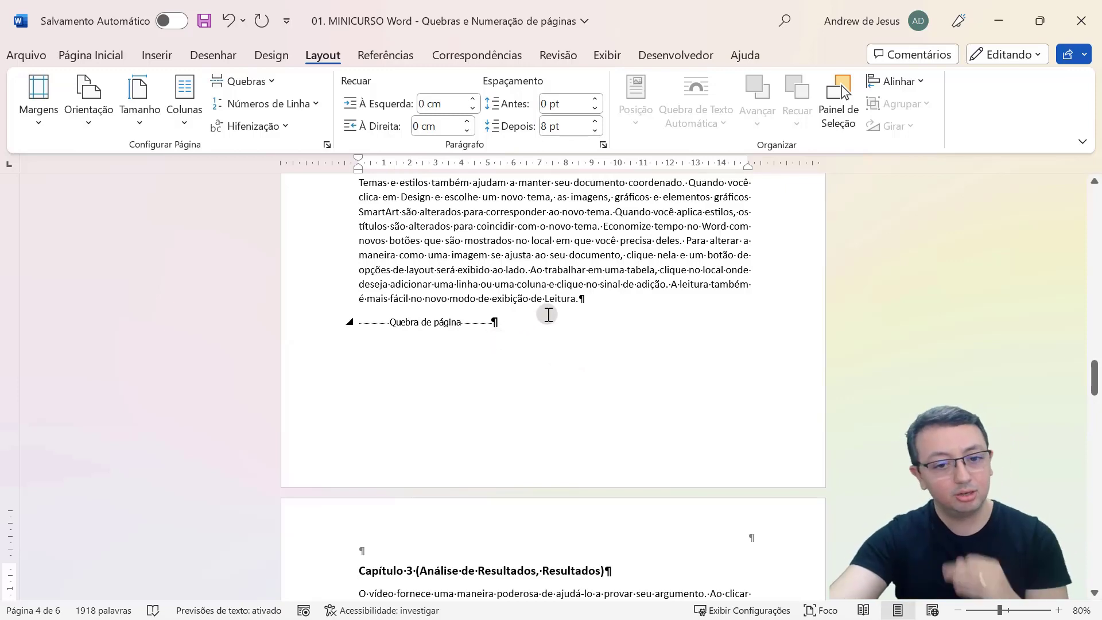
Step: Insert a page break directly before the Capítulo 4 heading
scroll(548, 385, "down", 3)
scroll(548, 391, "down", 13)
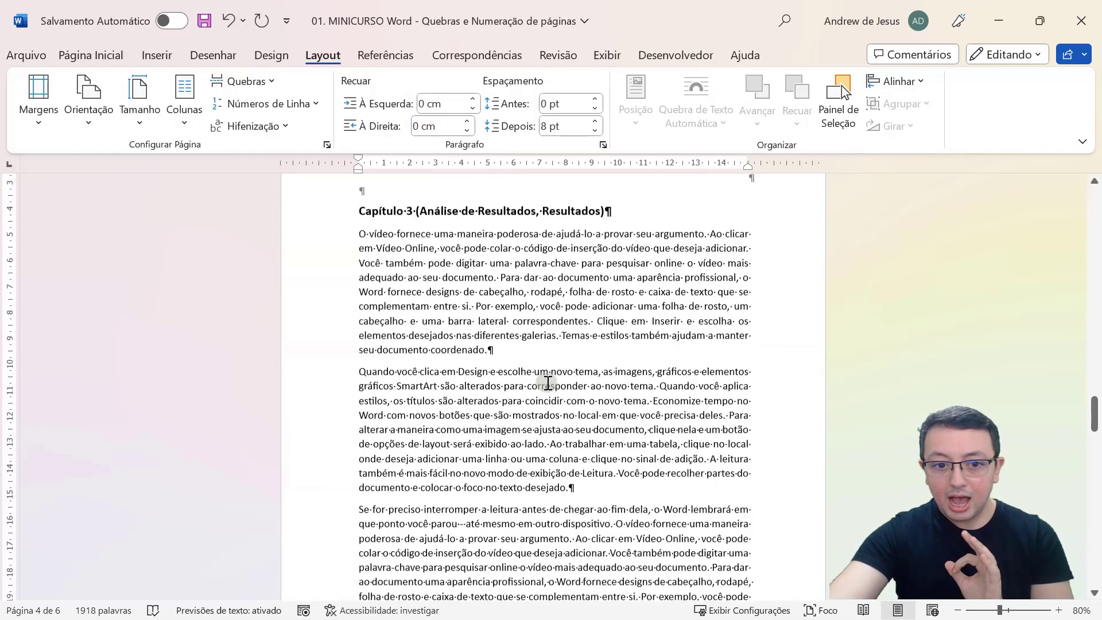
scroll(548, 384, "down", 13)
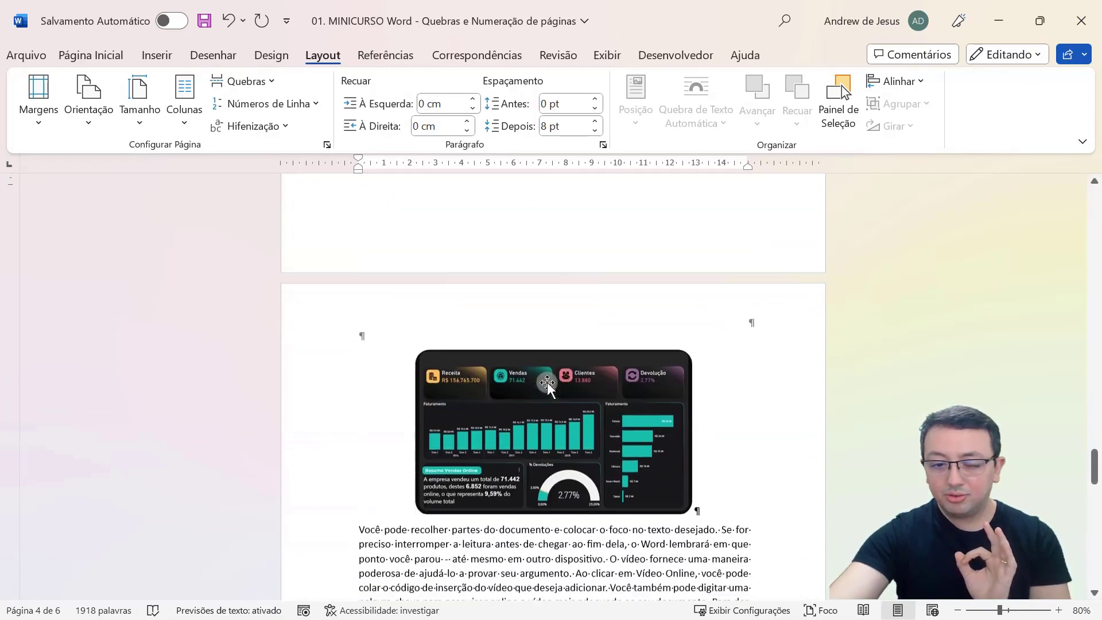
scroll(548, 383, "down", 8)
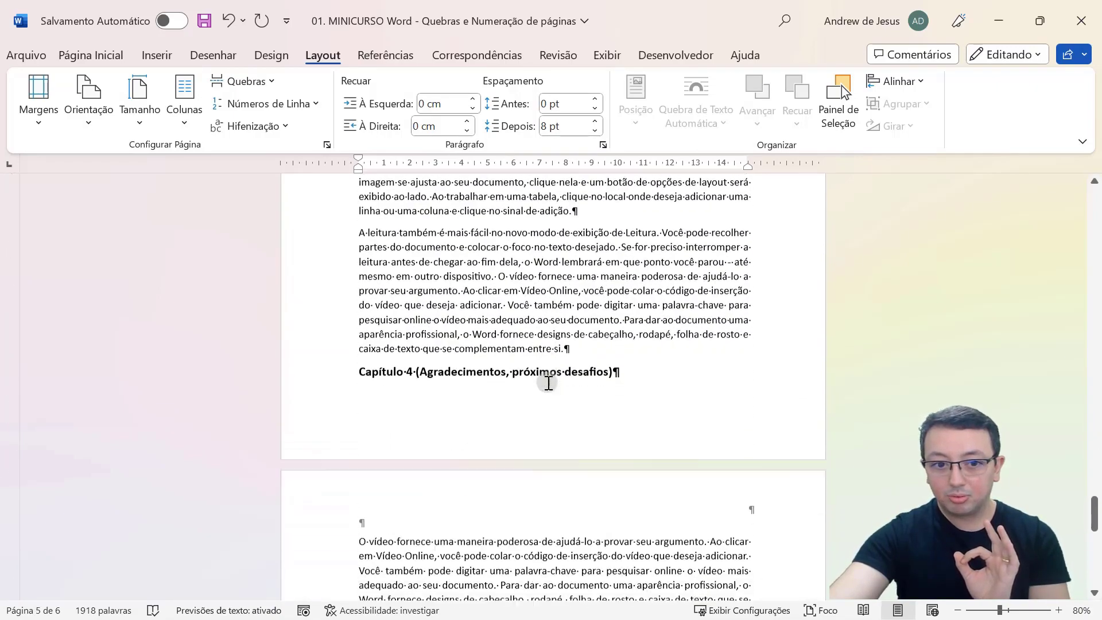
left_click(362, 331)
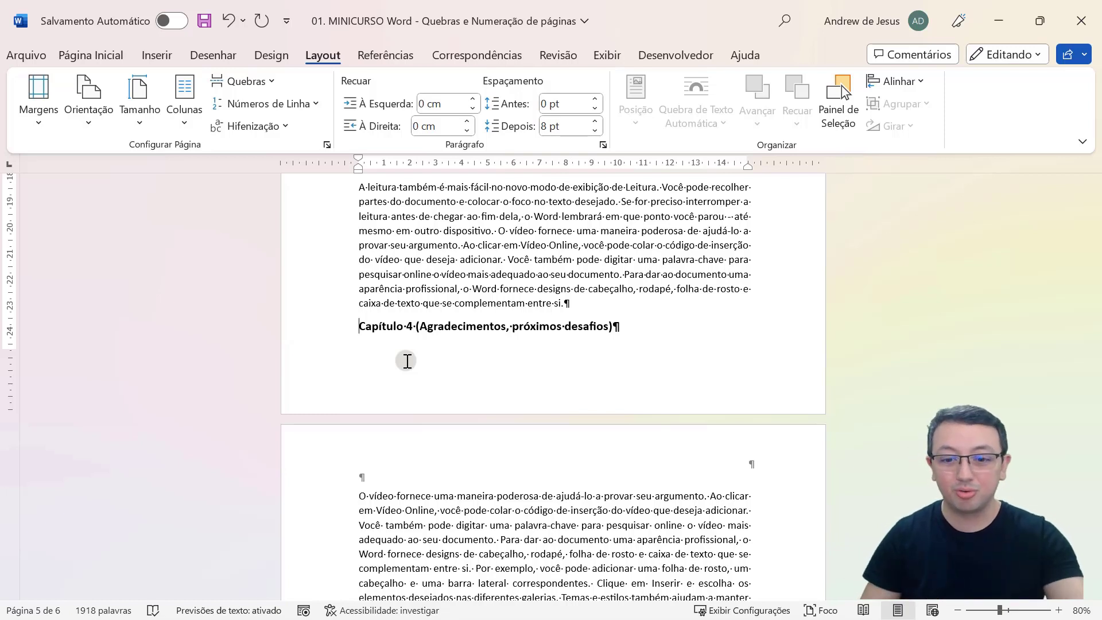
key("ctrl+Return")
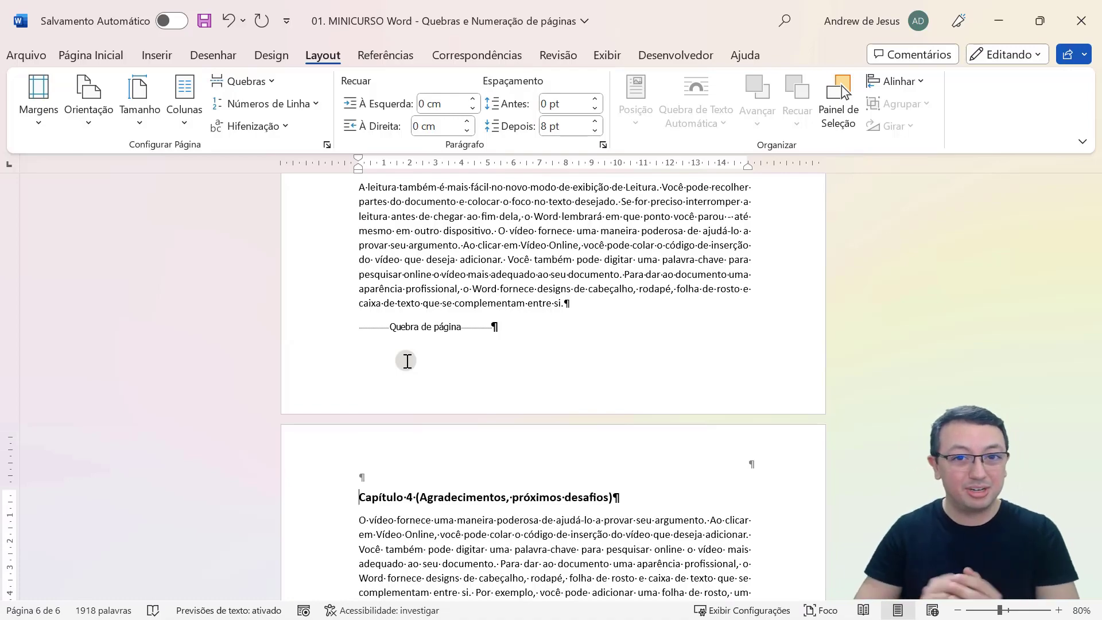
Step: Select the two-column text in Capítulo 1 and check its column layout options
scroll(408, 361, "up", 15)
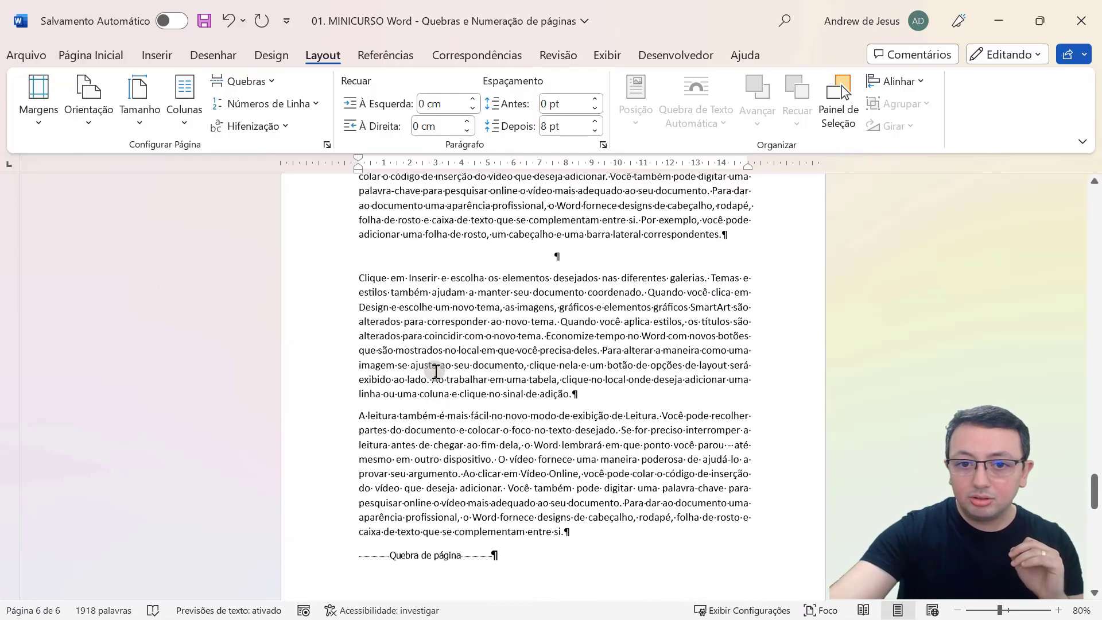
scroll(436, 371, "up", 15)
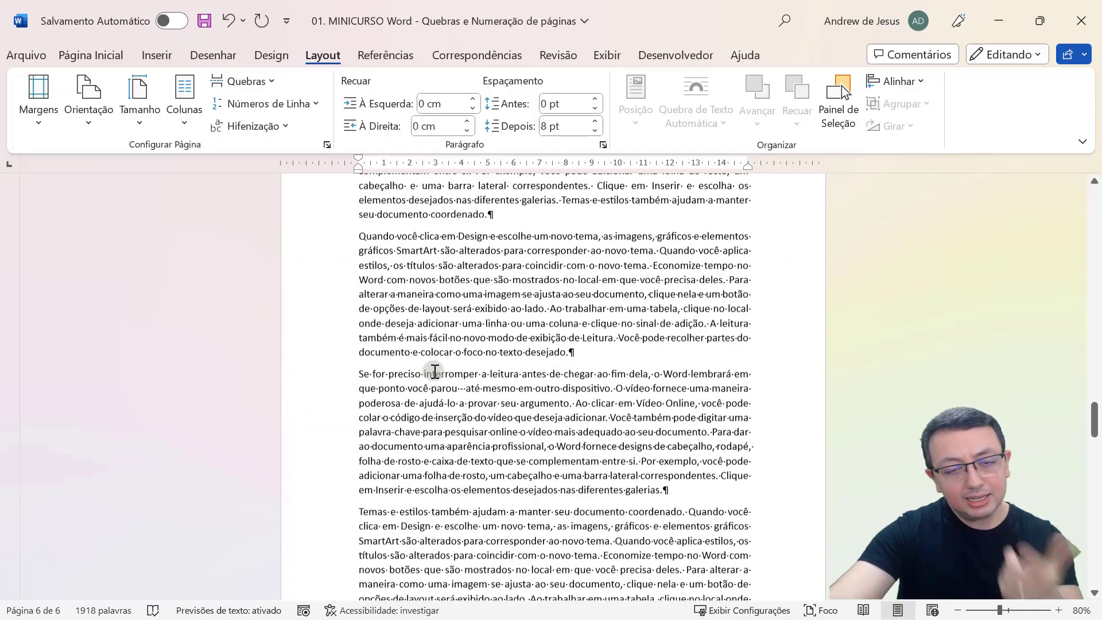
scroll(434, 371, "up", 4)
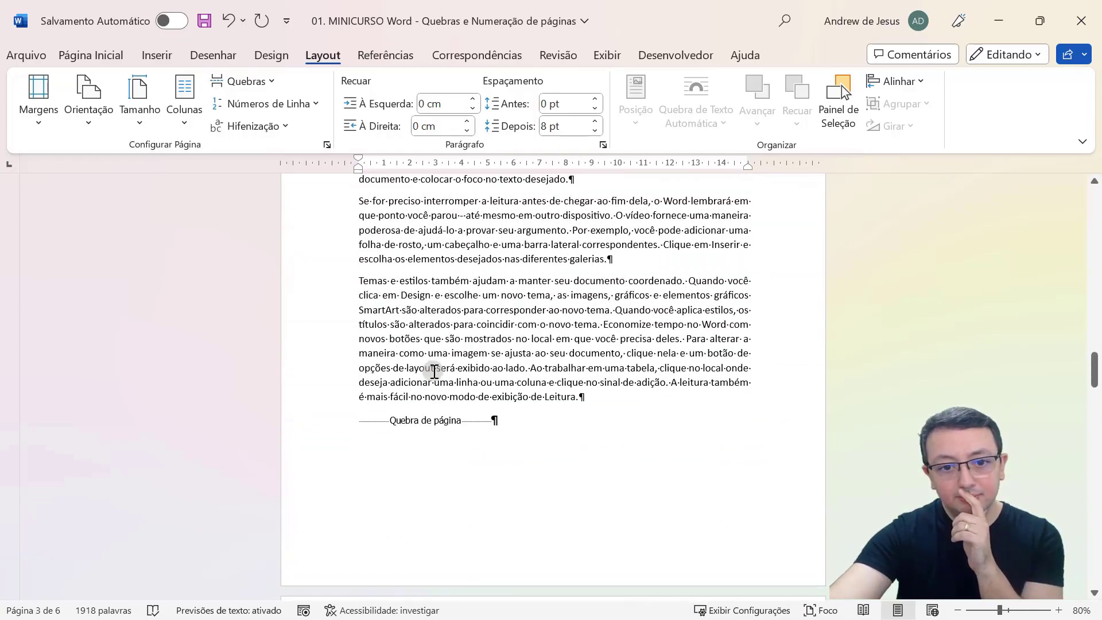
scroll(436, 373, "up", 8)
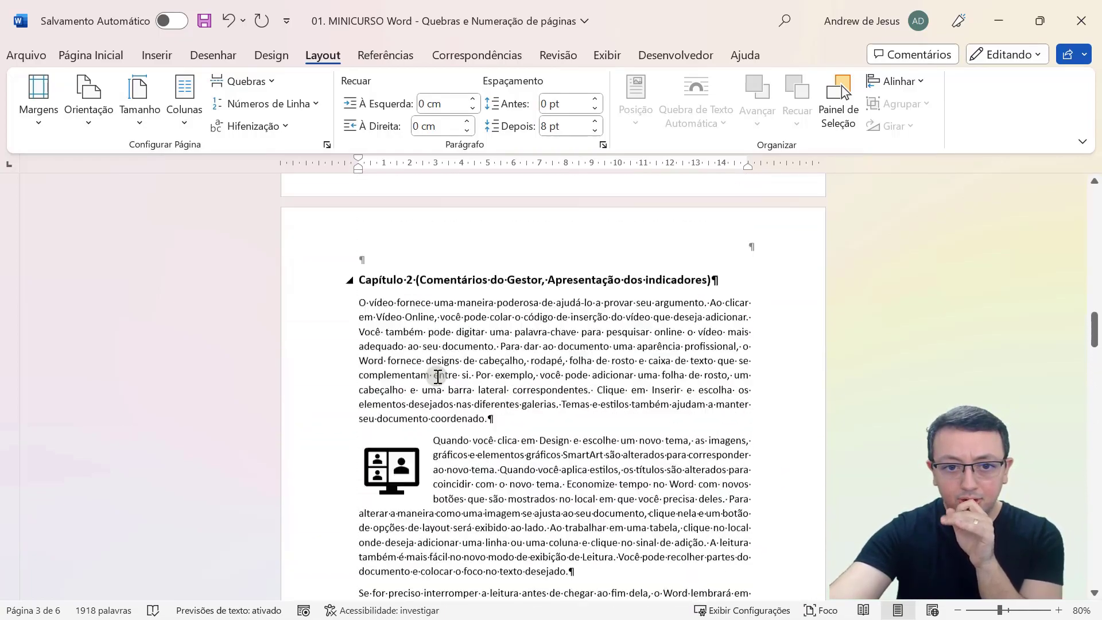
scroll(437, 376, "up", 16)
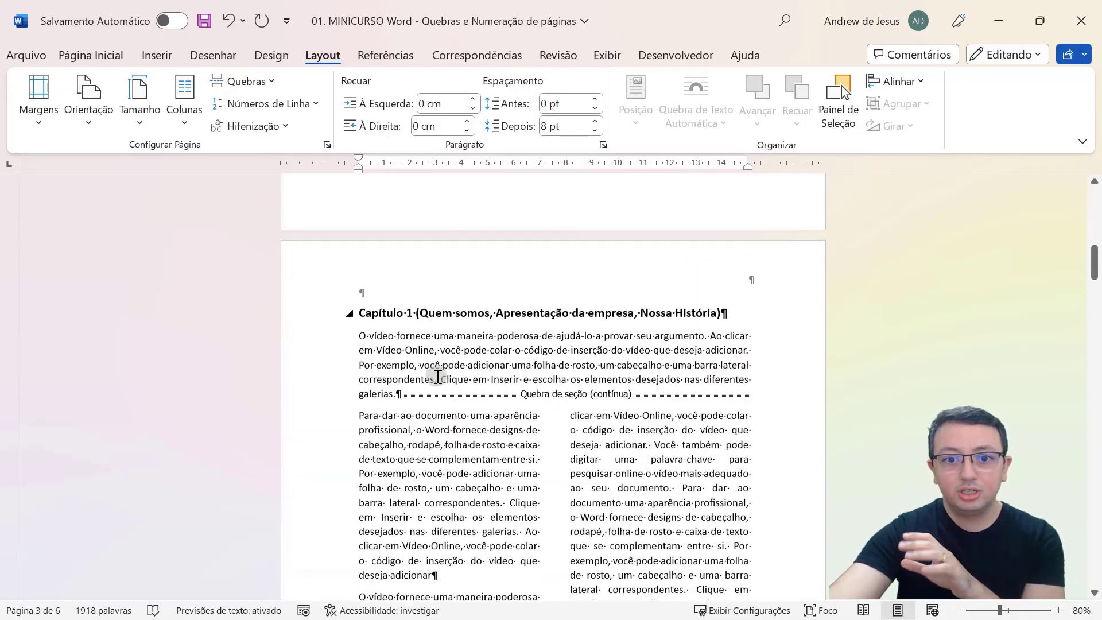
scroll(437, 376, "up", 1)
scroll(439, 418, "down", 4)
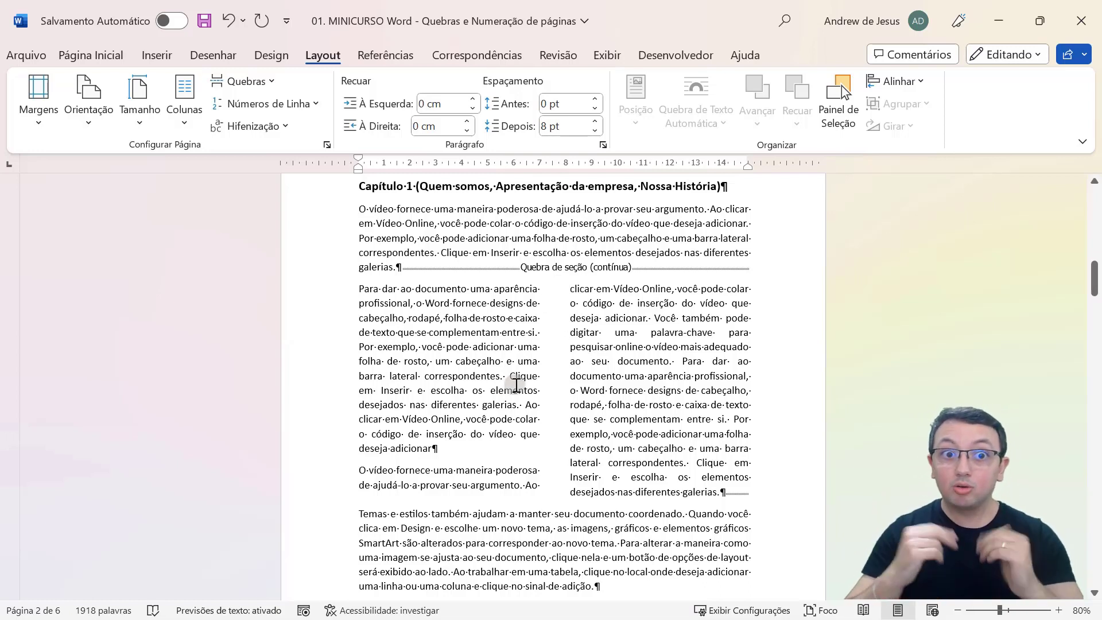
left_click_drag(333, 290, 345, 500)
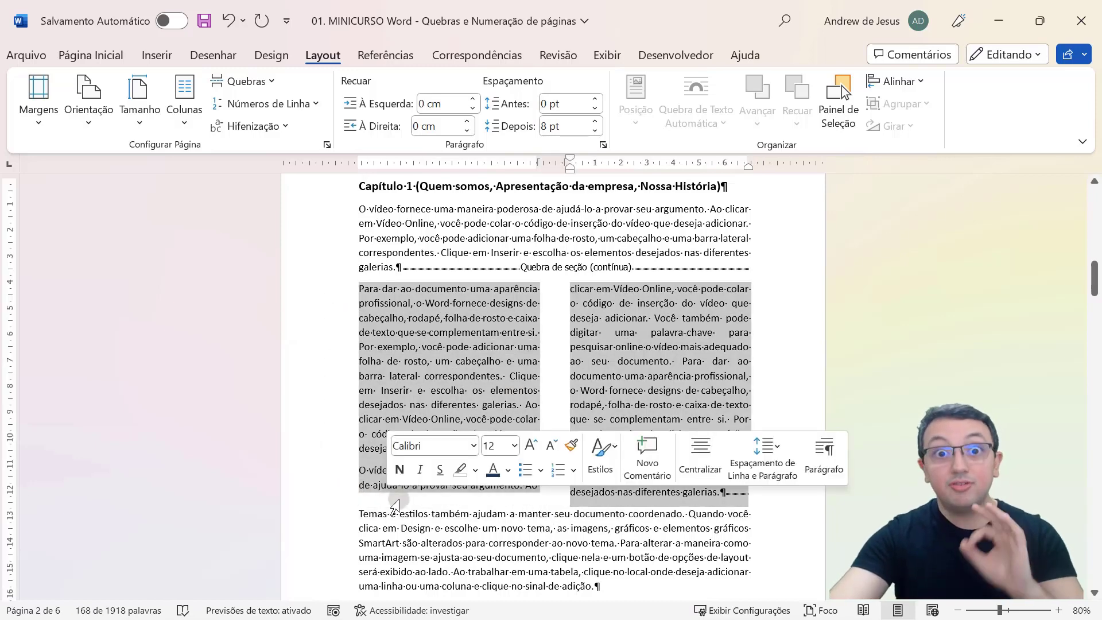
left_click(185, 109)
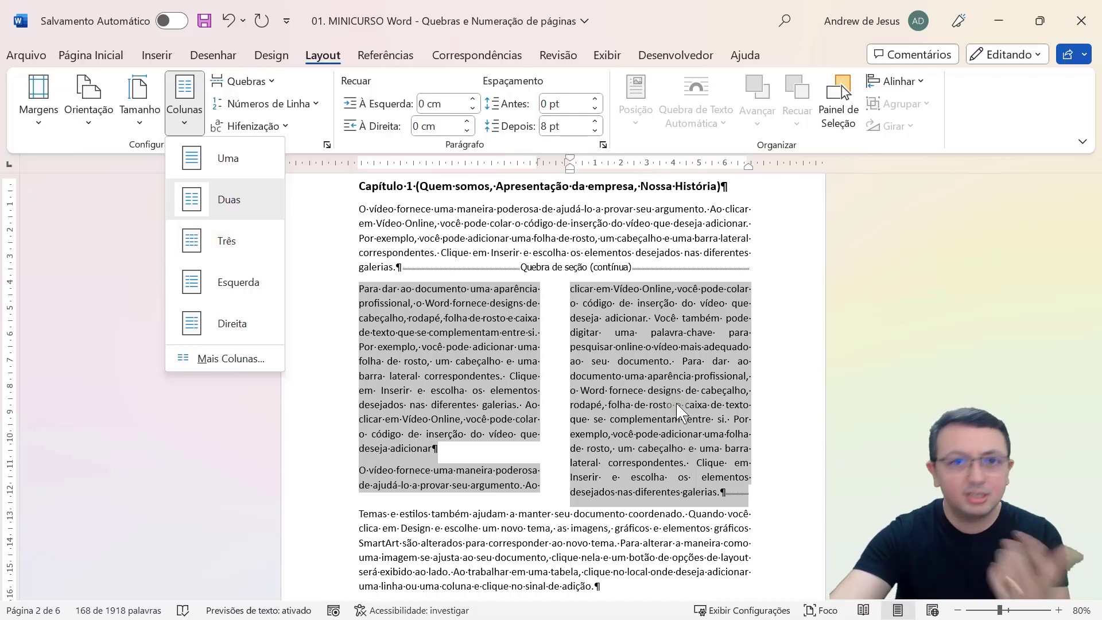
left_click(721, 499)
Step: Add an empty paragraph at the end of the two-column text in Capítulo 1, just before the continuous section break
left_click(728, 495)
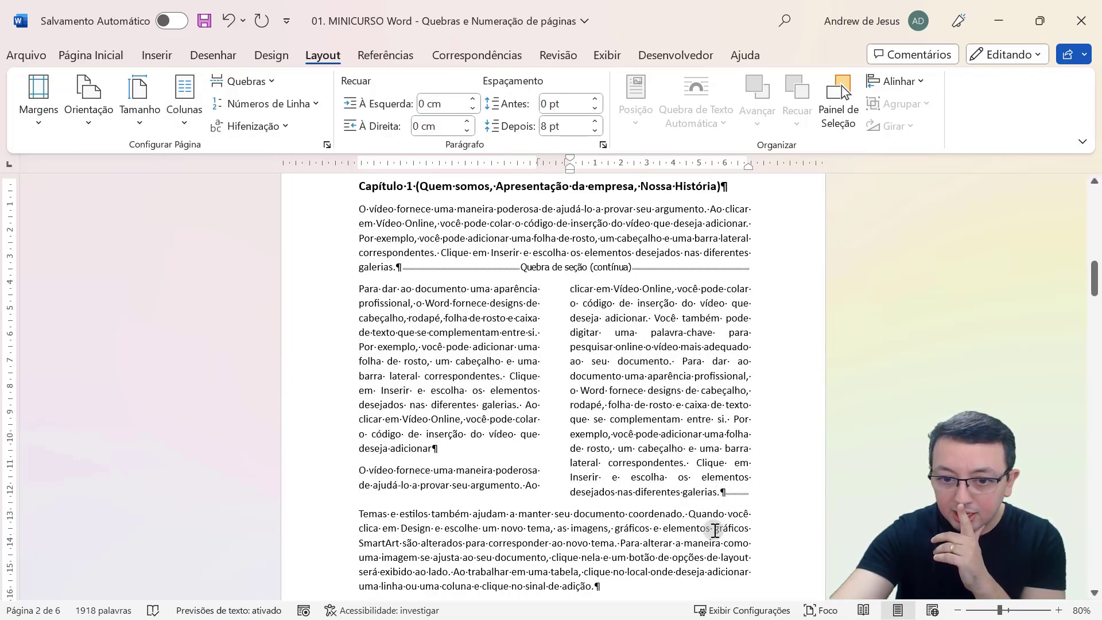
key("Return")
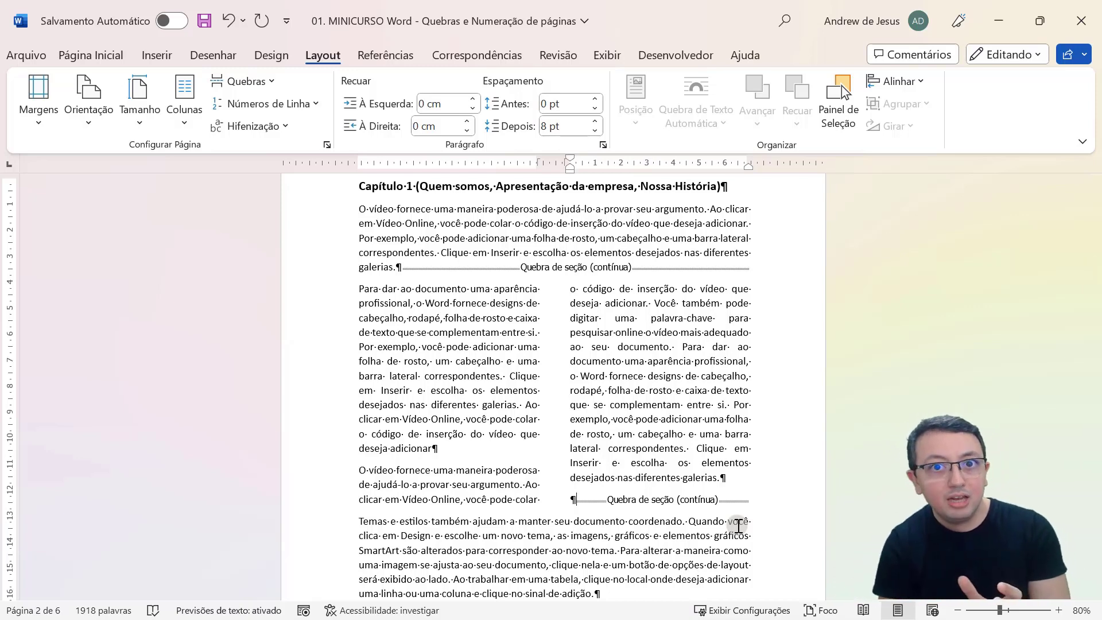
scroll(613, 501, "down", 10)
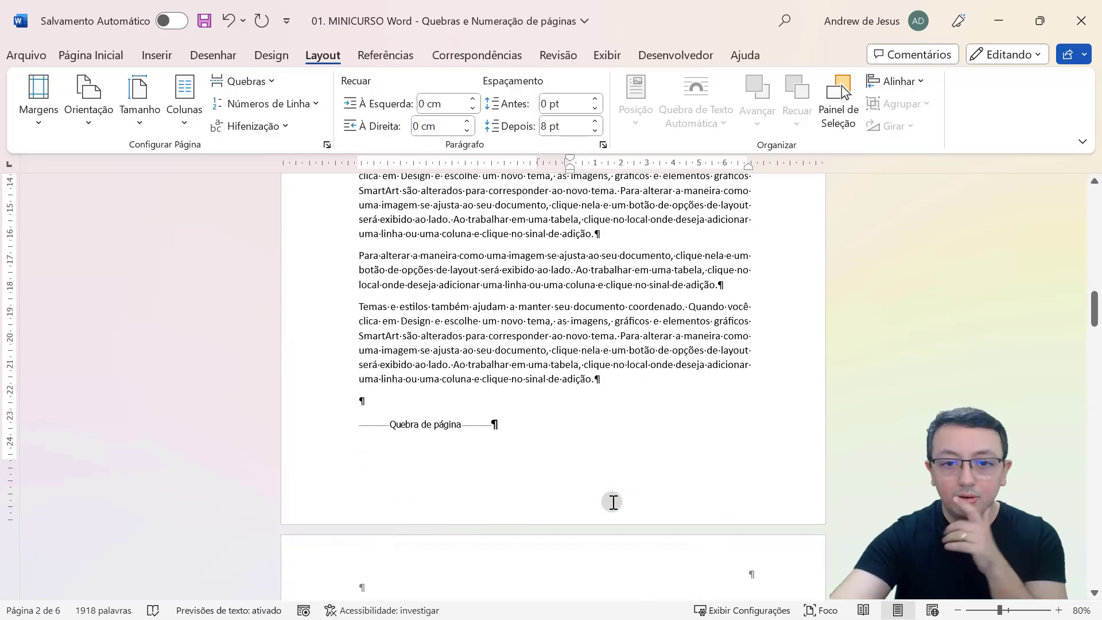
Step: Examine how the two paragraphs of the two-column text in Capítulo 1 are distributed between the columns
scroll(613, 502, "up", 9)
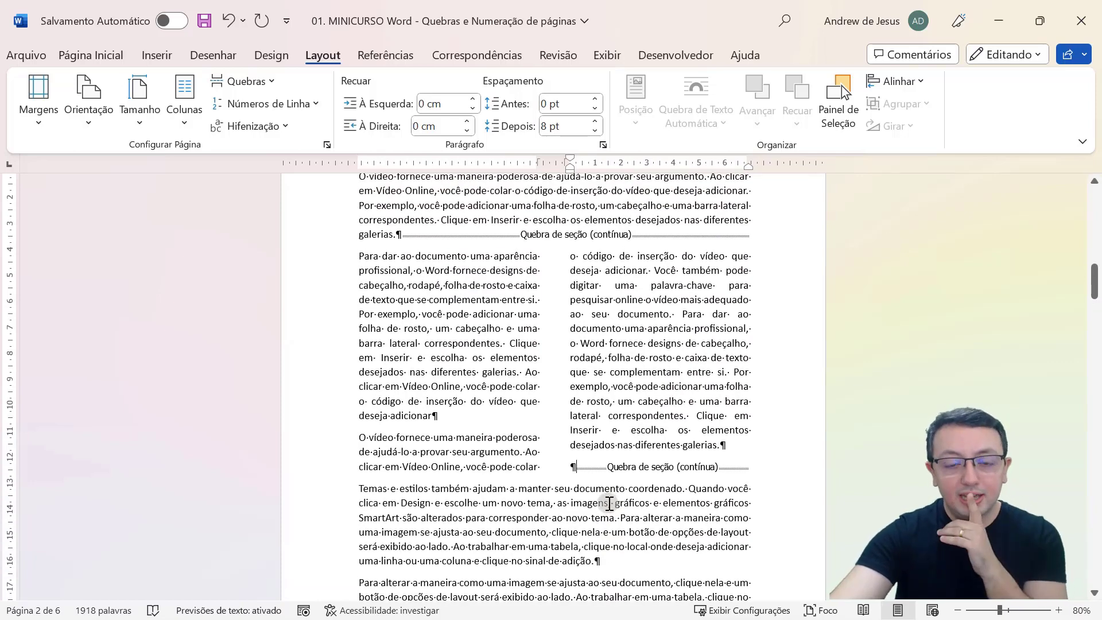
left_click(487, 315)
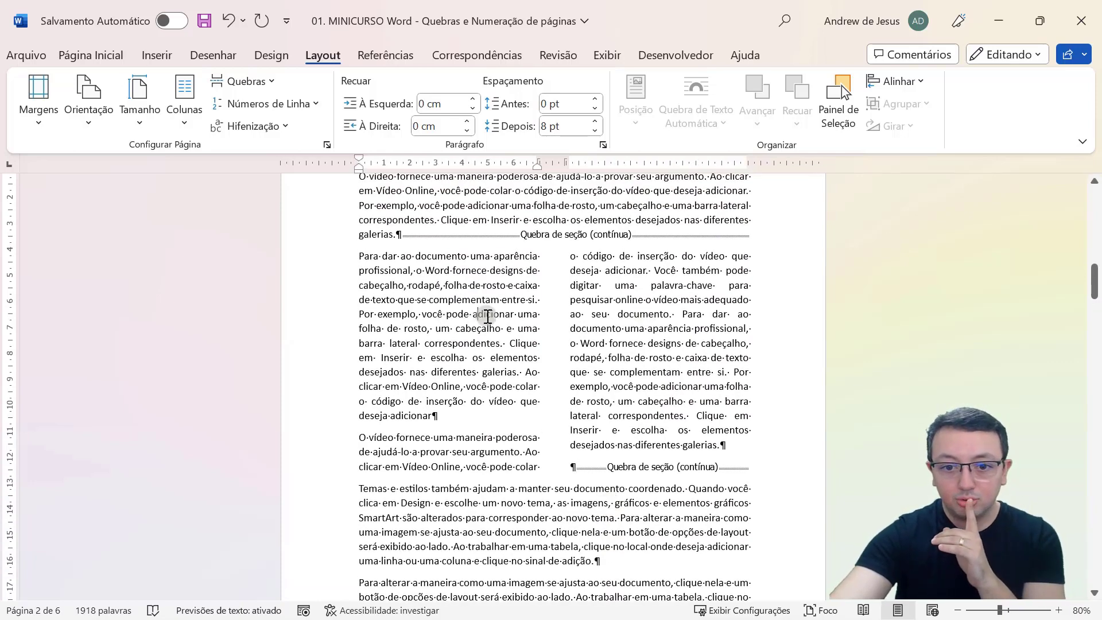
left_click(617, 314)
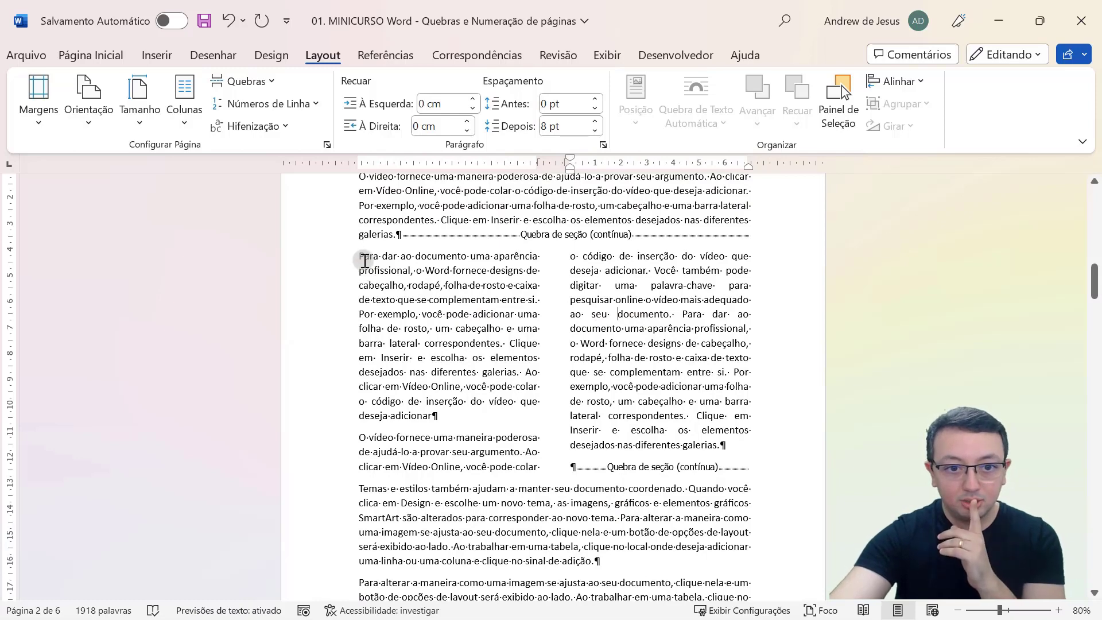
left_click_drag(365, 262, 442, 422)
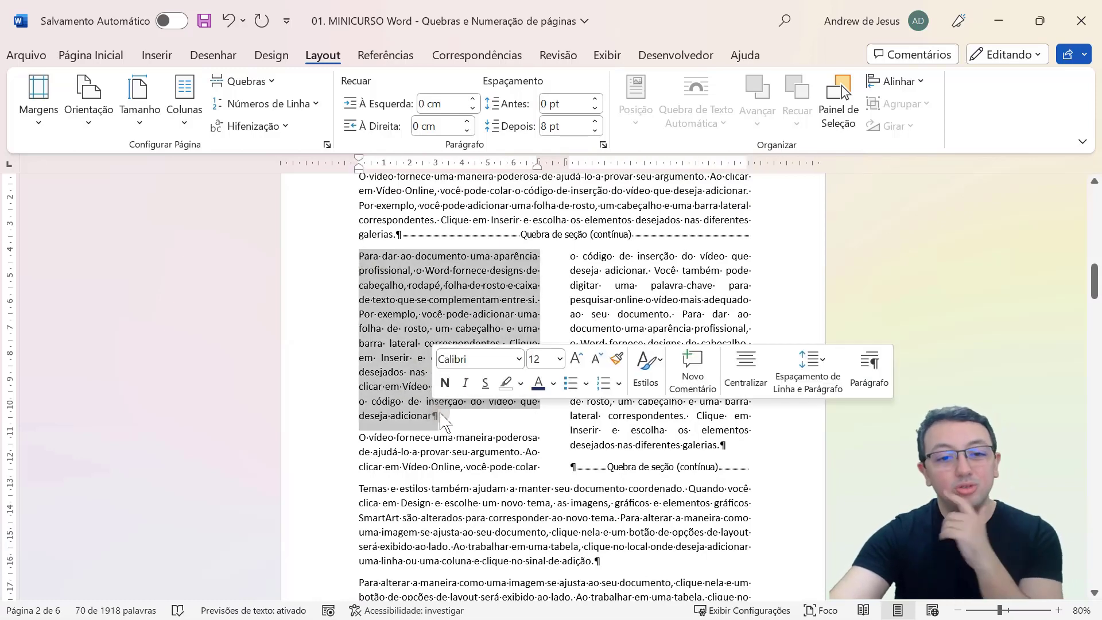
left_click_drag(359, 439, 487, 471)
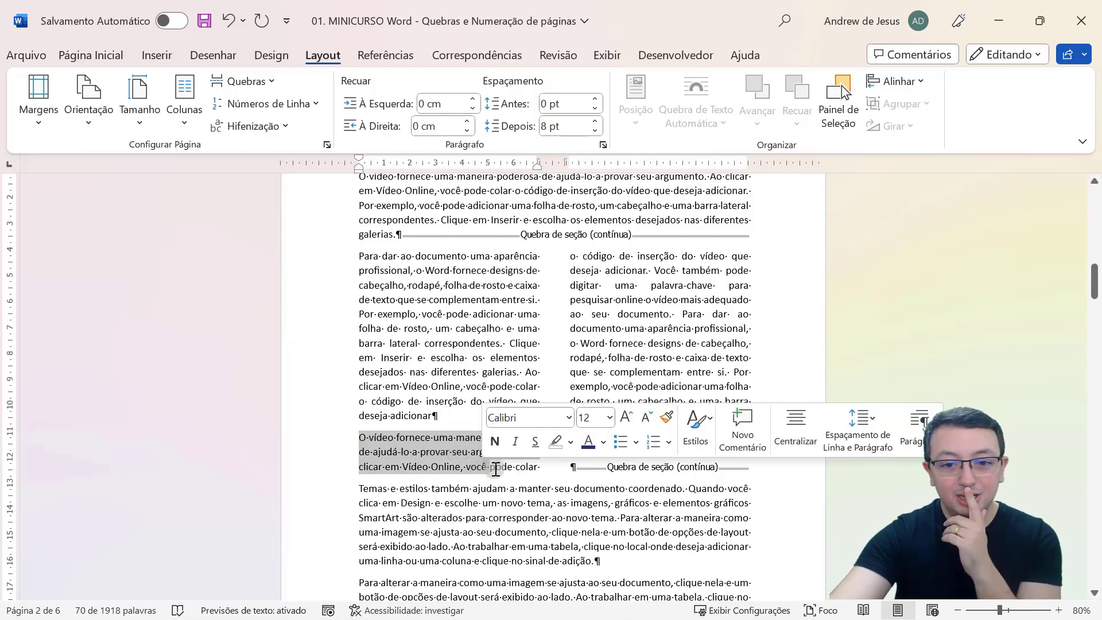
left_click(629, 292)
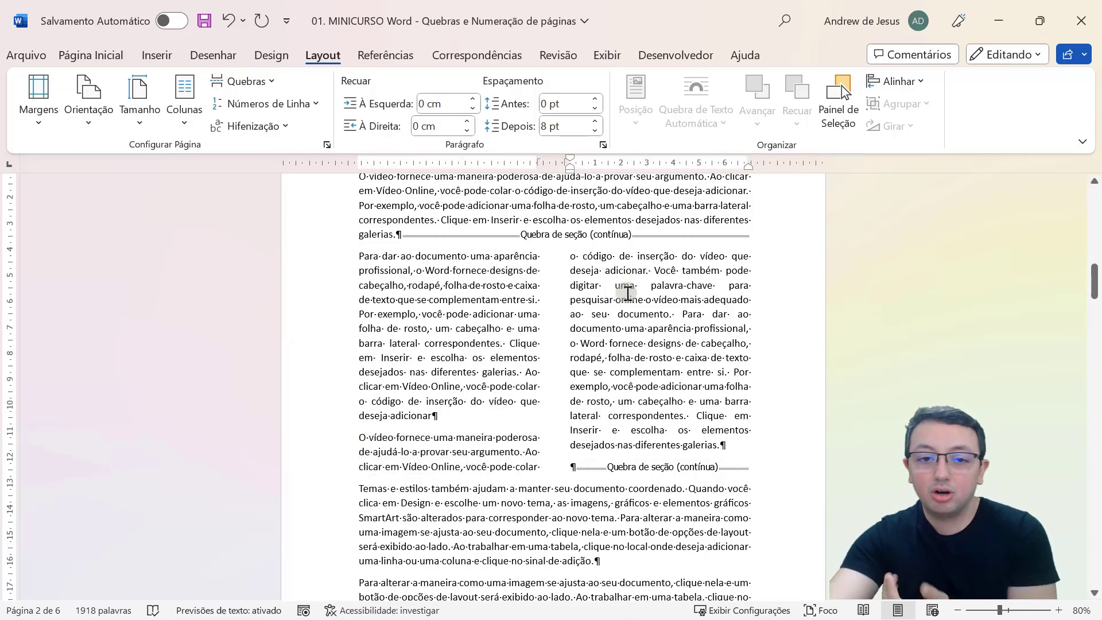
left_click(422, 315)
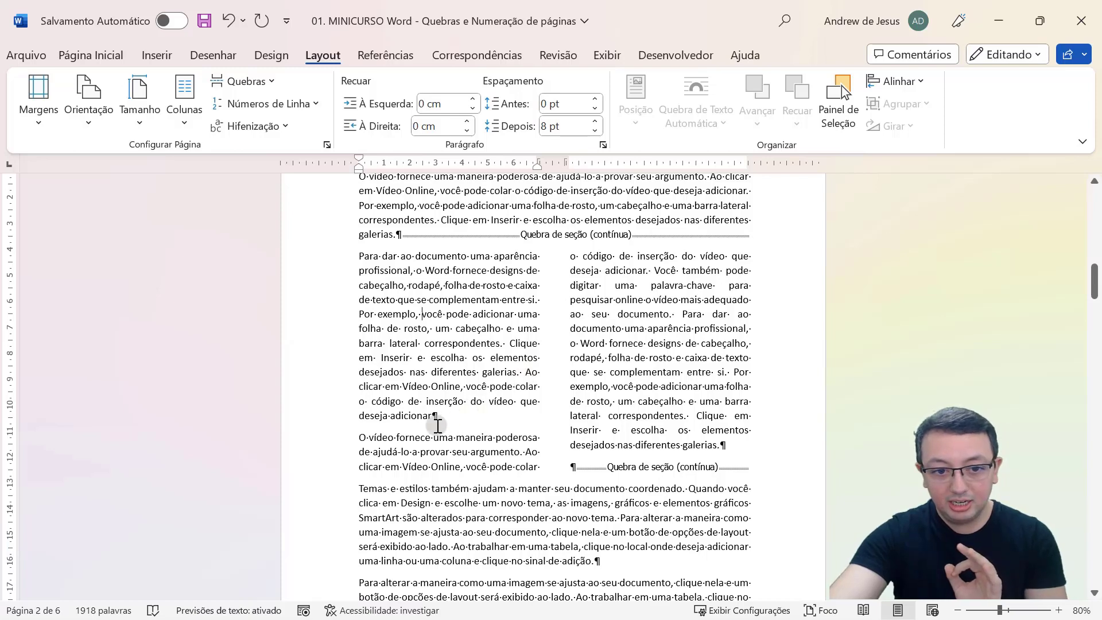
Step: Insert a column break directly before the "O vídeo fornece" paragraph in the two-column text of Capítulo 1
left_click(358, 437)
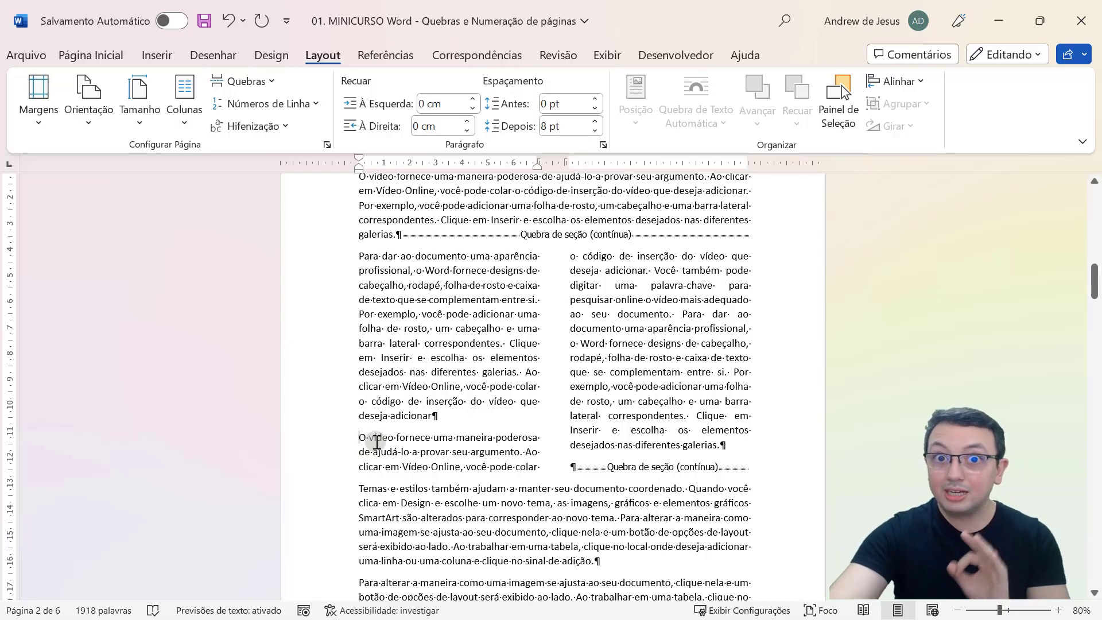
left_click(252, 83)
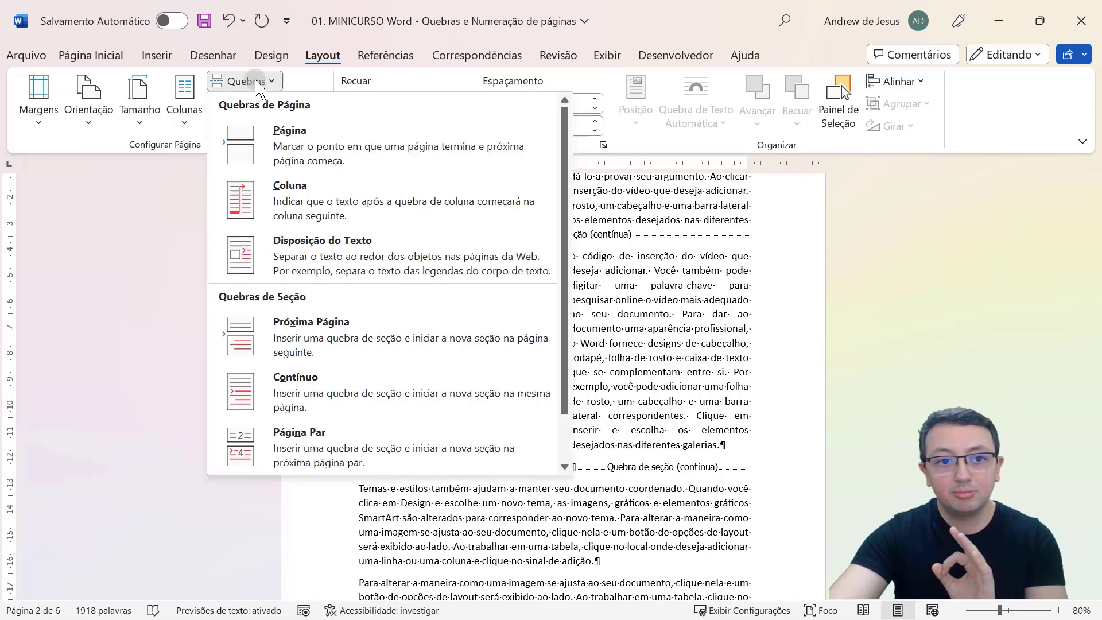
left_click(283, 207)
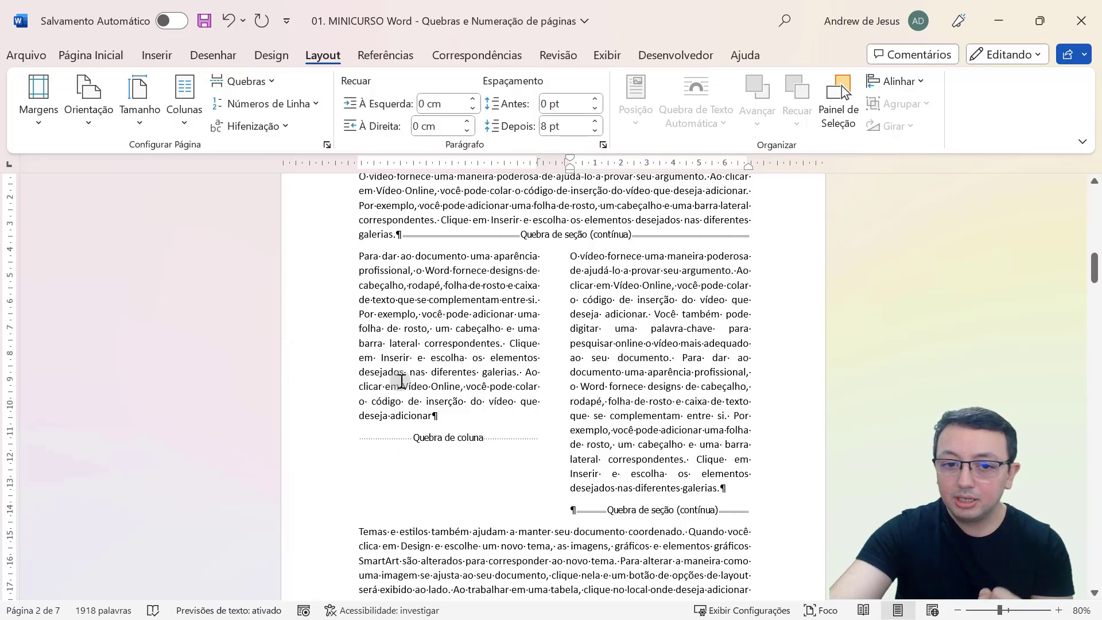
mouse_move(347, 421)
left_mouse_down()
mouse_move(408, 453)
mouse_move(545, 450)
left_mouse_up()
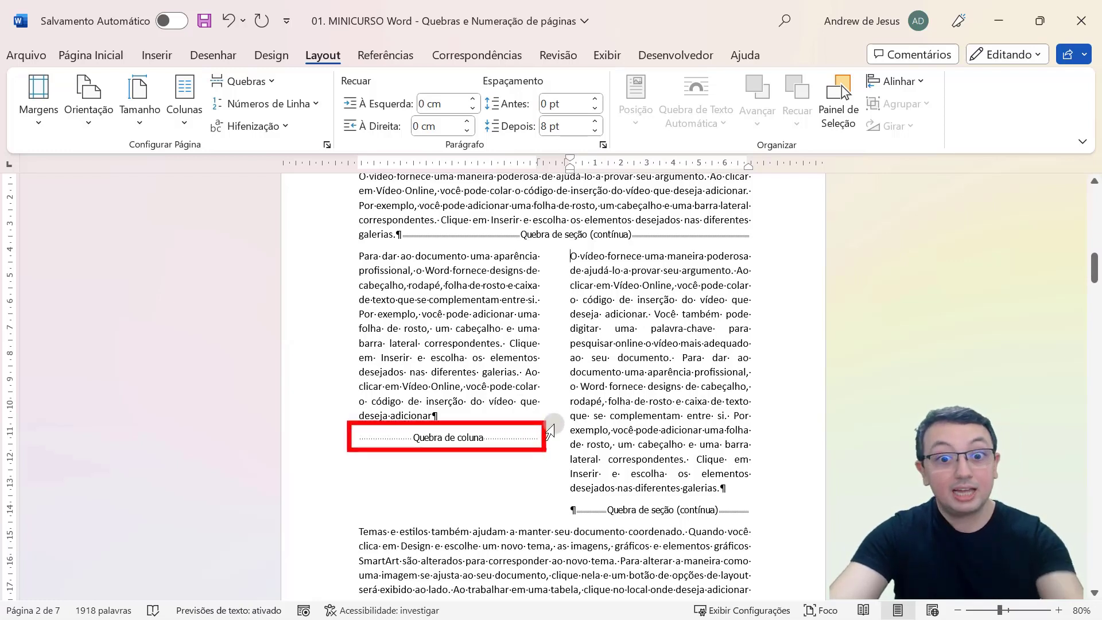
key("Escape")
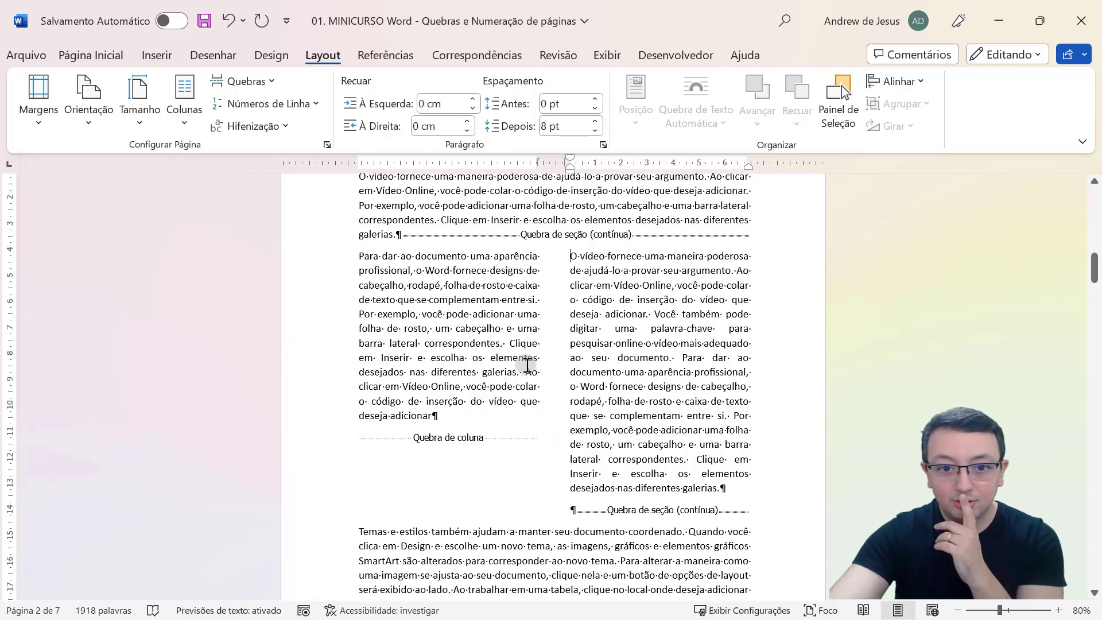
Step: Copy the sentence starting "Ao clicar em Vídeo Online" and paste it after a period at the end of the first column's paragraph
left_click_drag(526, 372, 436, 413)
left_click(465, 418)
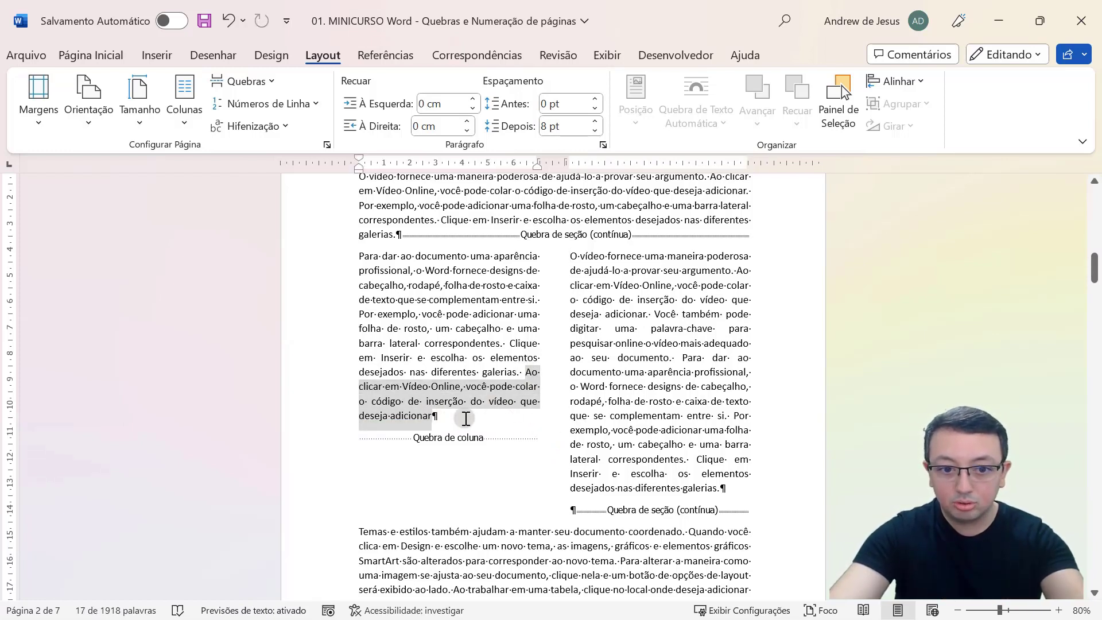
type(". Ao clicar em Vídeo Online, você pode colar o código de inserção do vídeo que deseja adicionar")
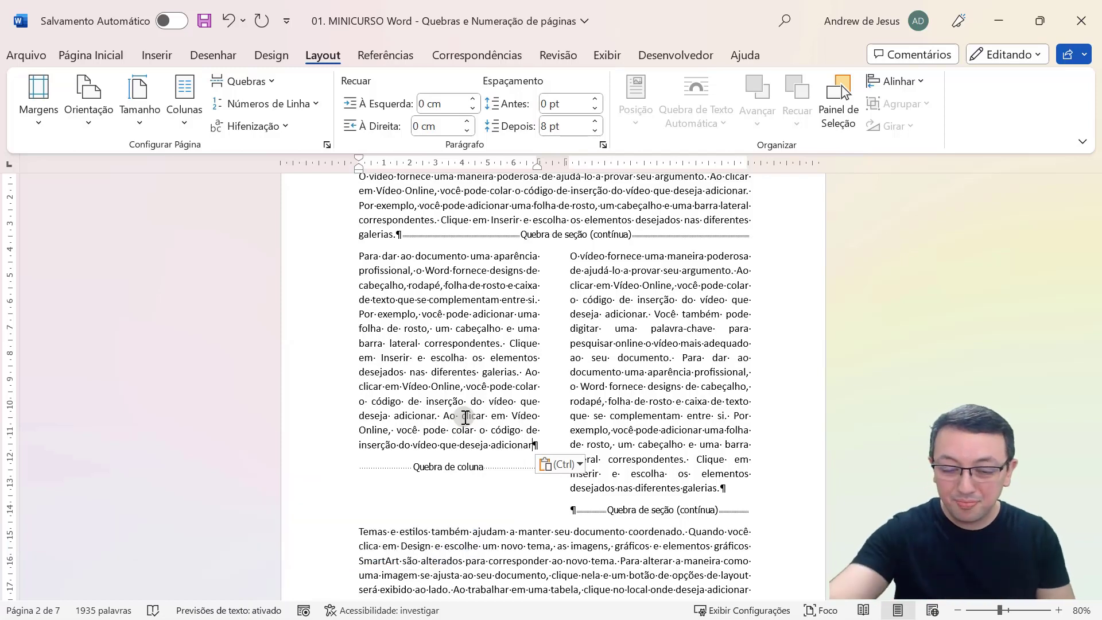
Step: Insert a text wrapping break before the "Quando você clica em Design" paragraph beside the monitor icon in Capítulo 2
scroll(476, 424, "down", 7)
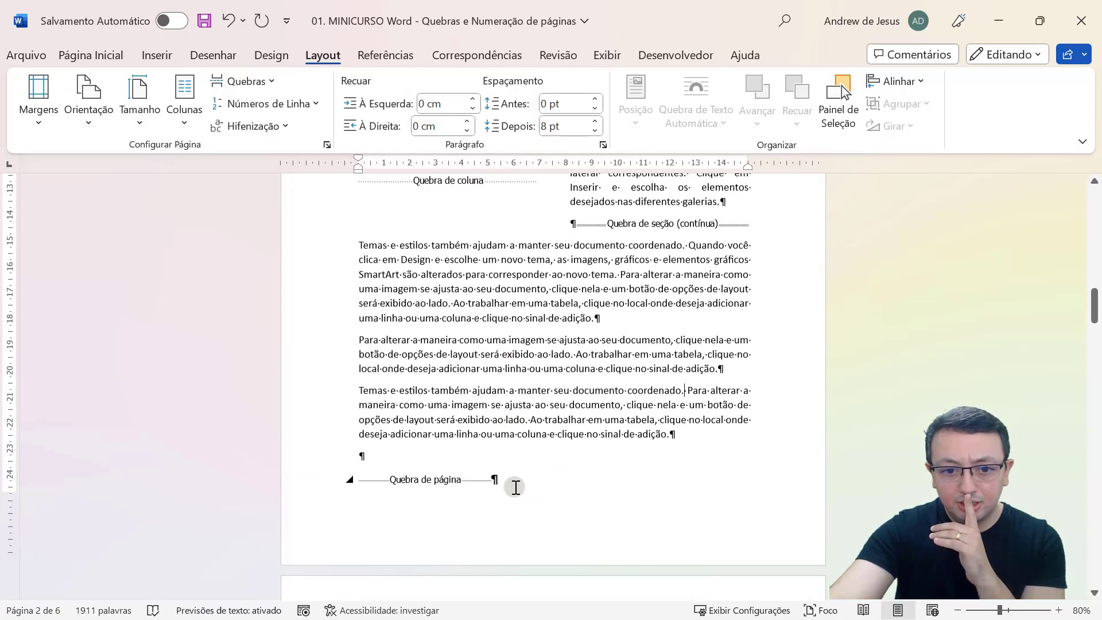
scroll(516, 487, "down", 6)
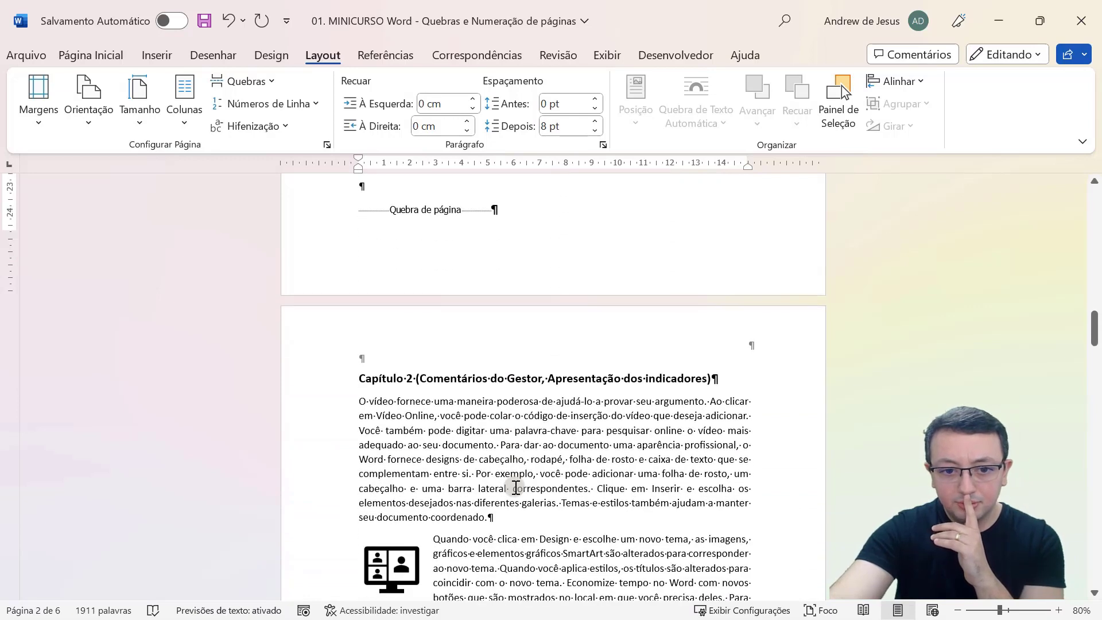
scroll(516, 487, "down", 5)
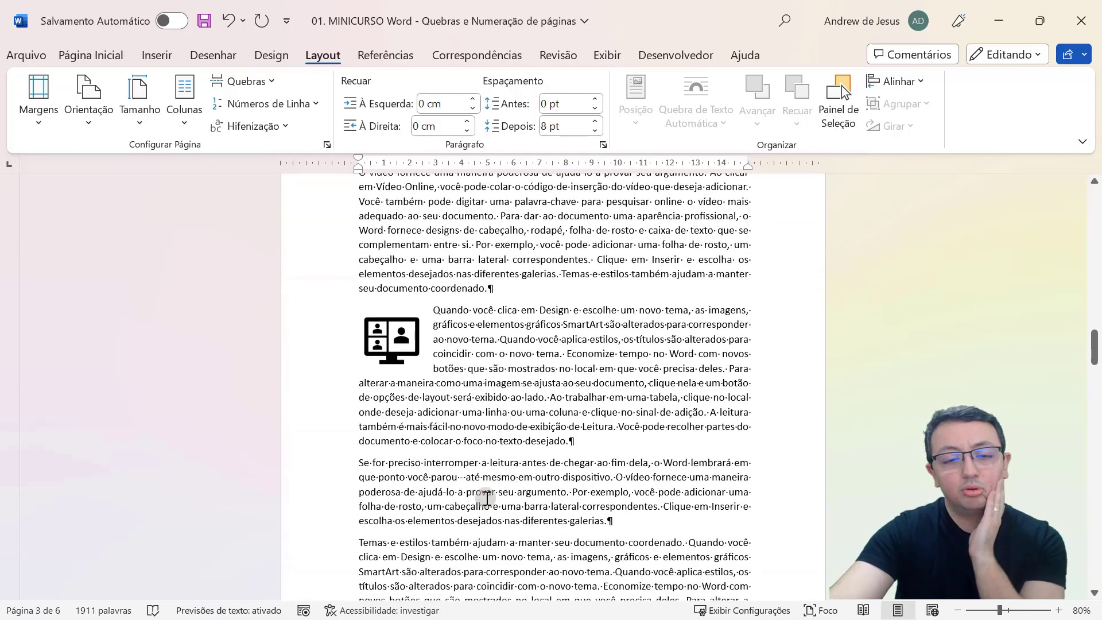
left_click(409, 357)
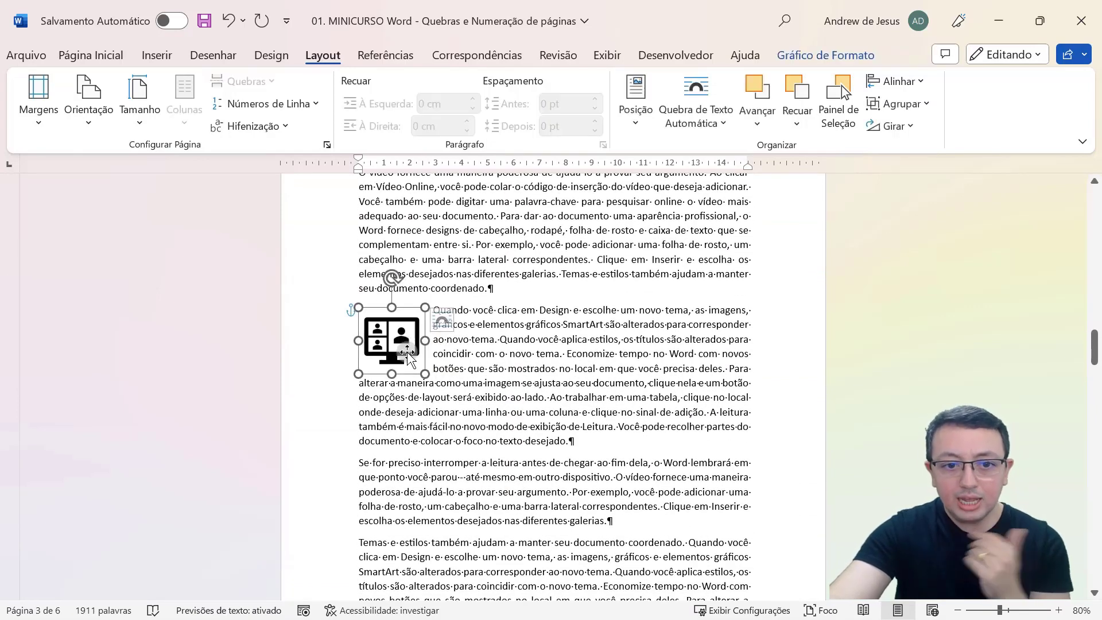
left_click(485, 382)
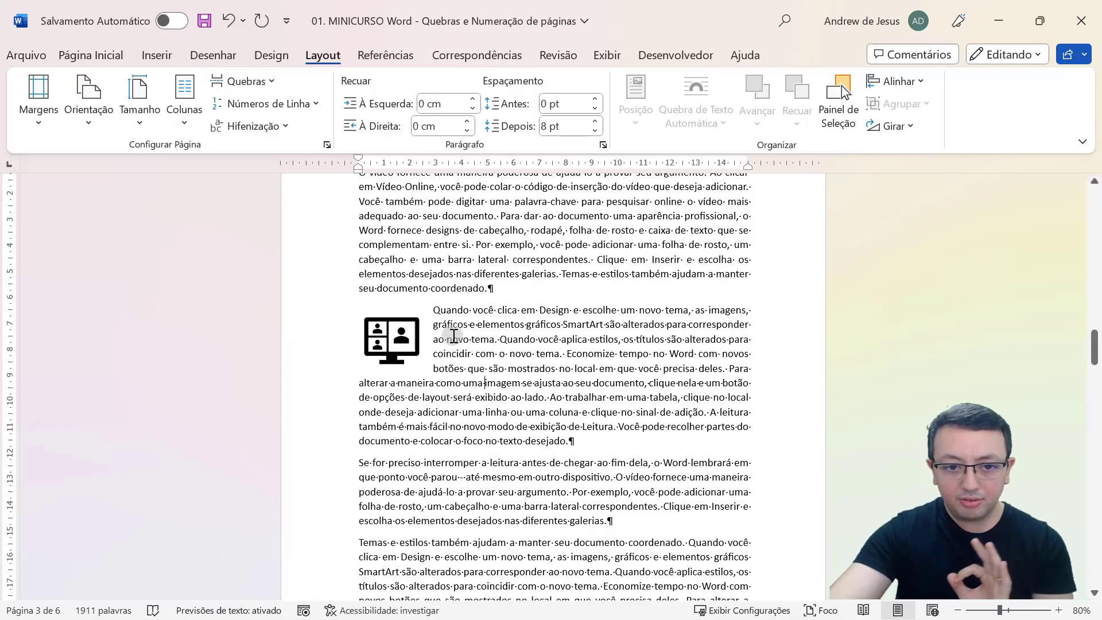
left_click(433, 310)
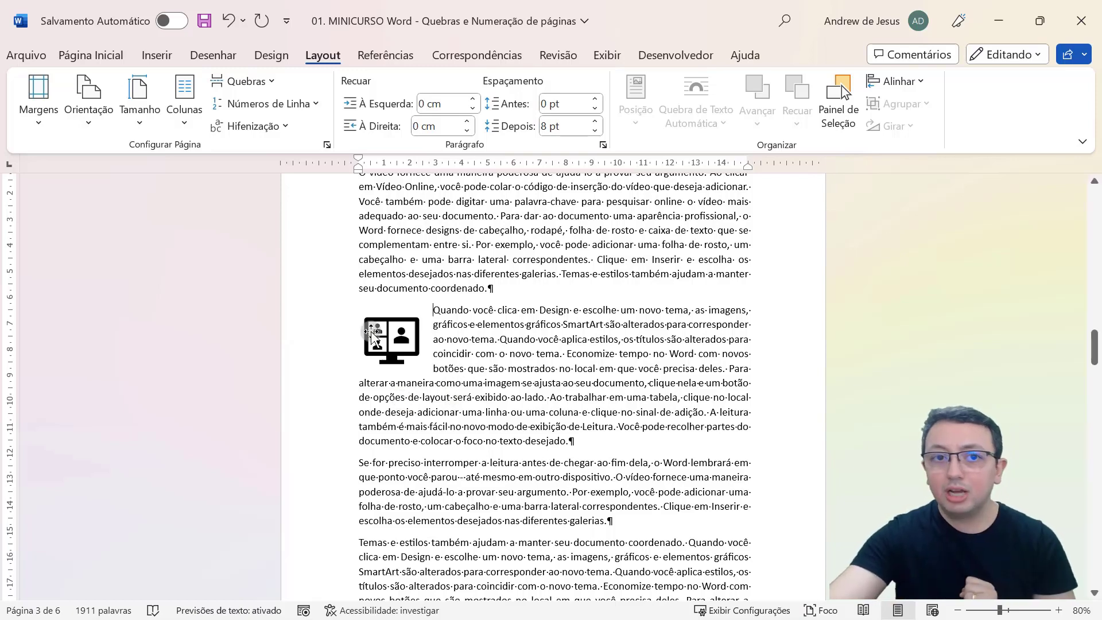
left_click(248, 80)
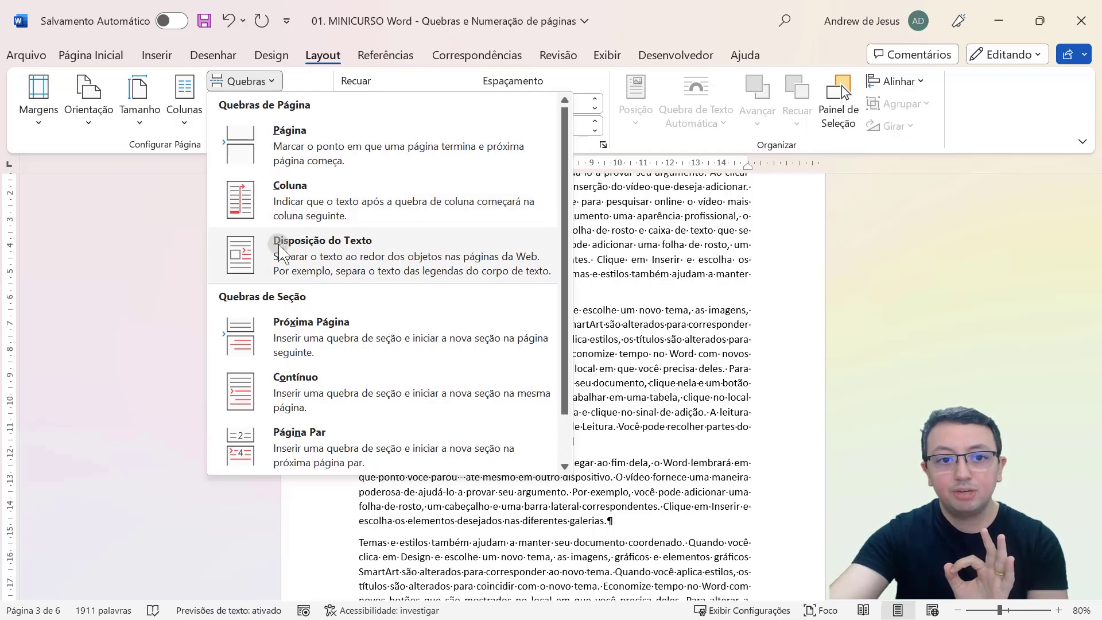
left_click(308, 260)
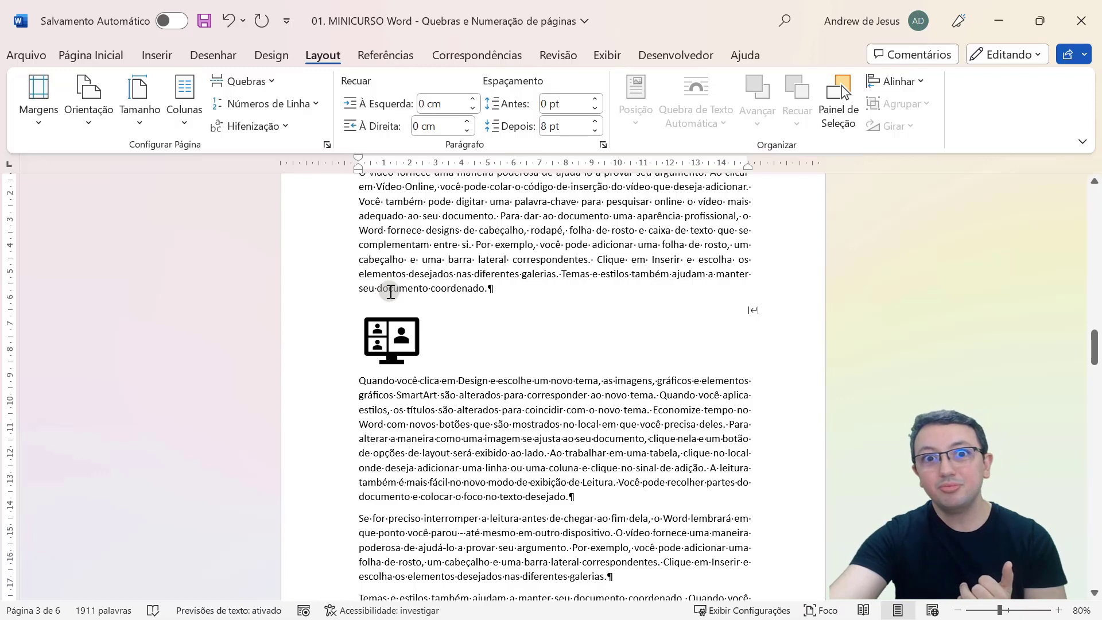
Step: Move the monitor icon to the middle of the text width, and undo both the move and the text wrapping break
left_click(395, 352)
left_click_drag(419, 350, 560, 354)
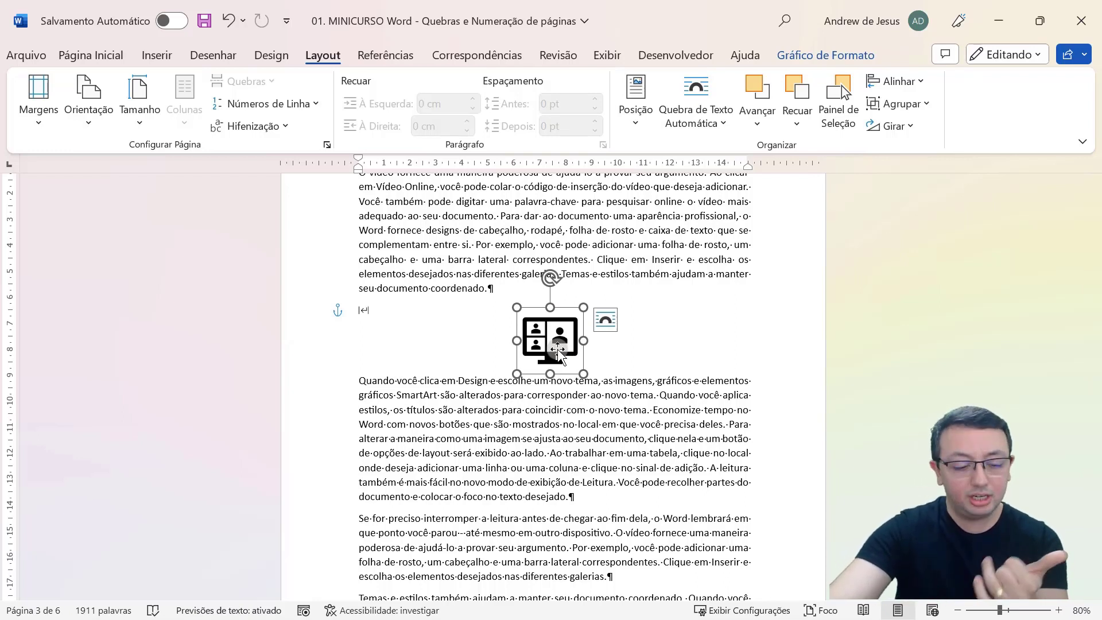
key("ctrl+z")
key("ctrl+z")
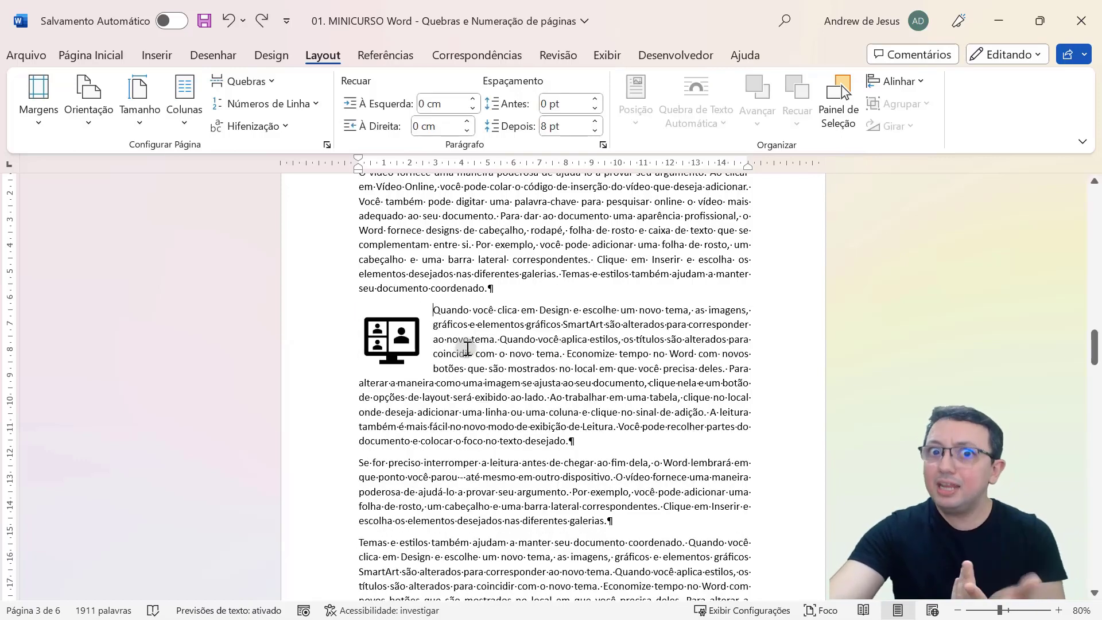
Step: Set the monitor icon's layout in Capítulo 2 to top-and-bottom text wrapping
left_click(399, 347)
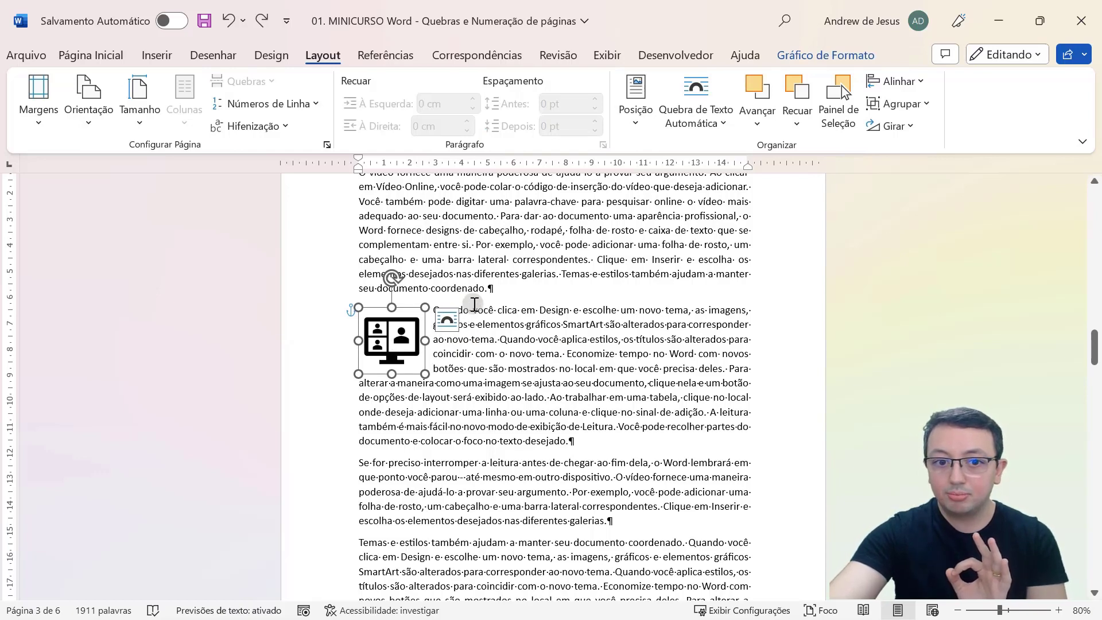
left_click(448, 320)
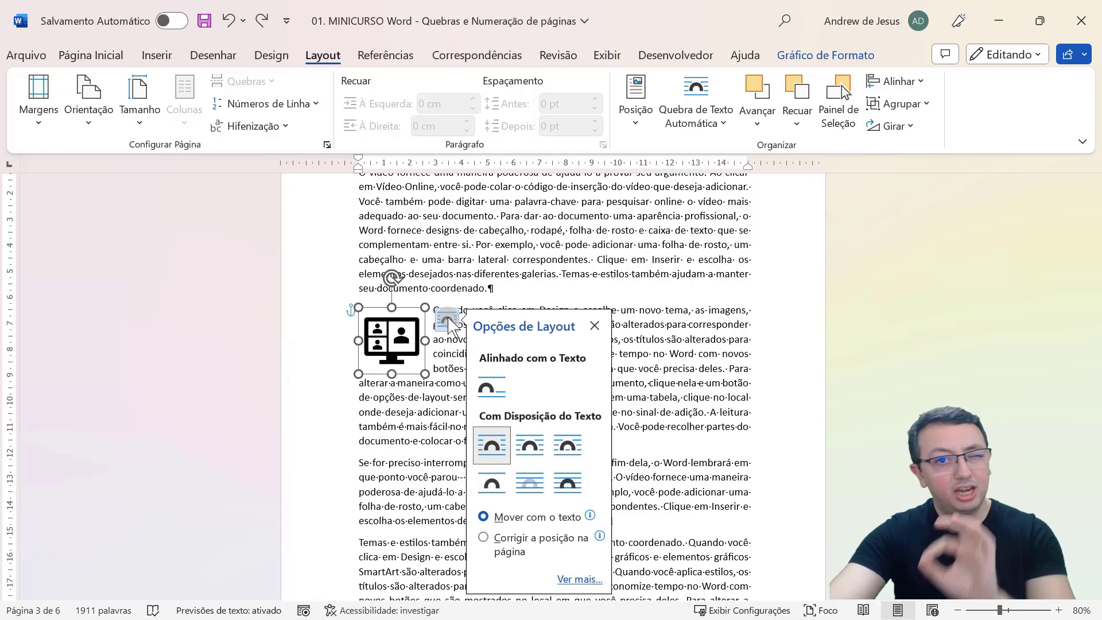
left_click(489, 487)
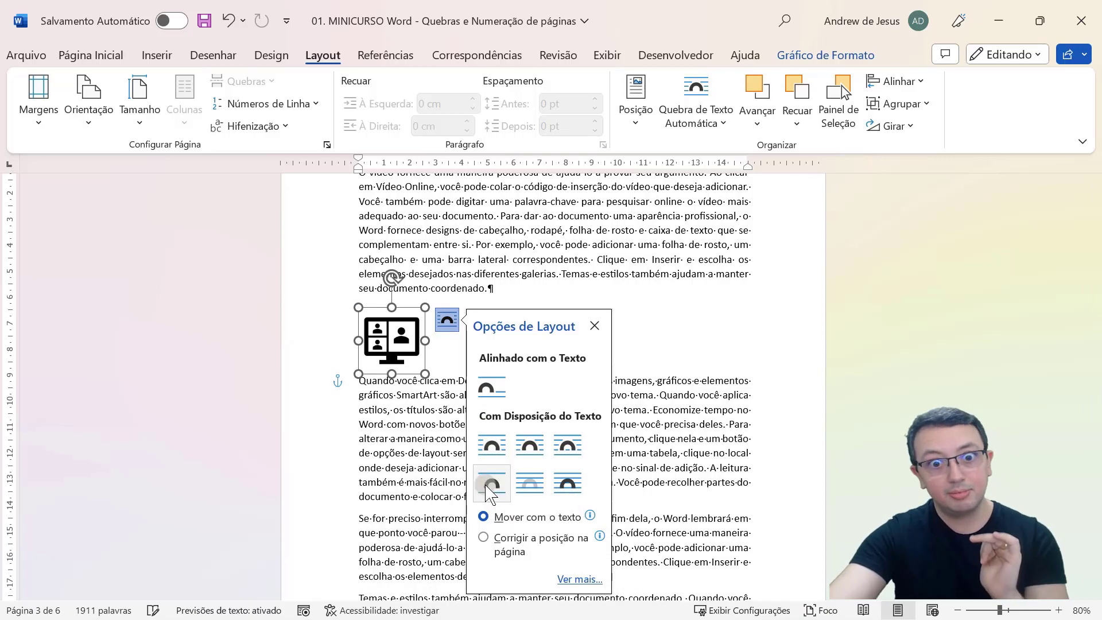
left_click(427, 395)
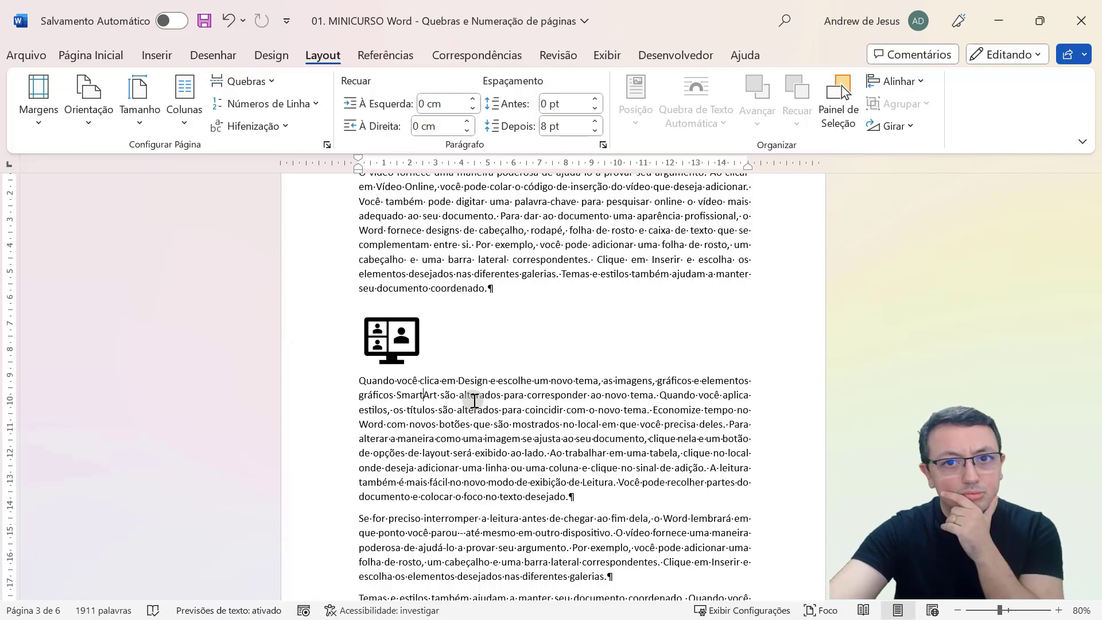
Step: Select the paragraph with the dashboard image on page 5 and open the page orientation options
scroll(474, 401, "down", 10)
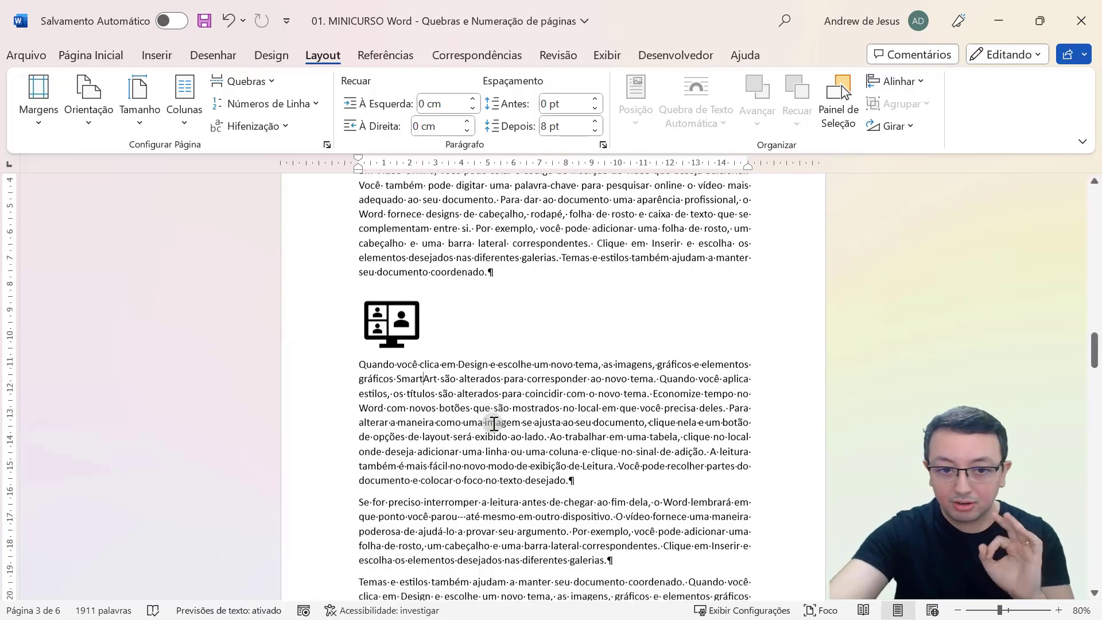
scroll(501, 425, "down", 10)
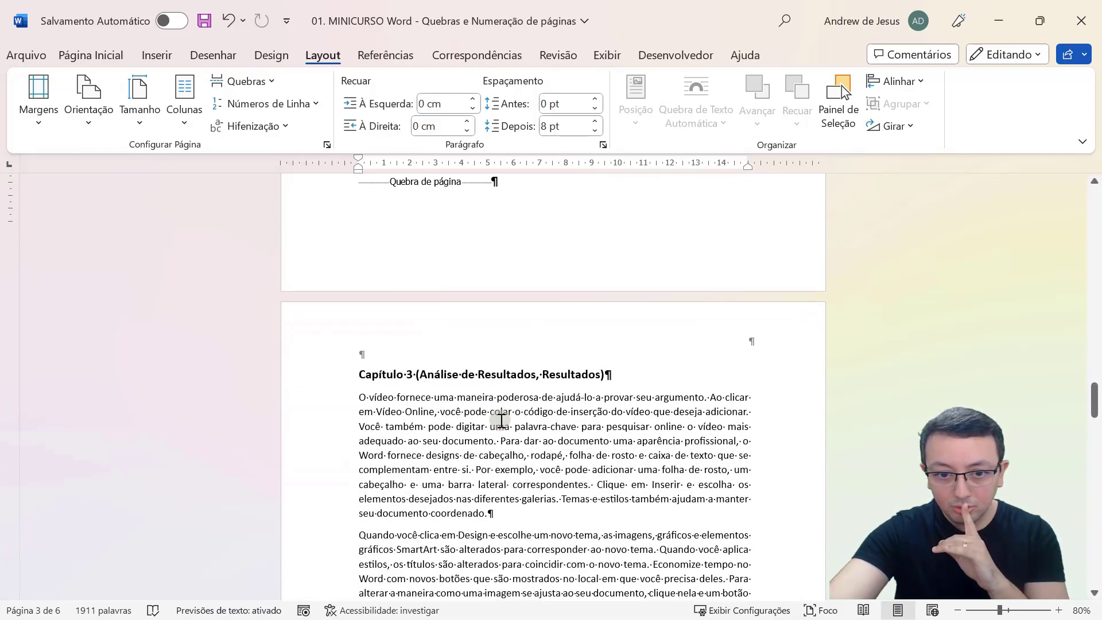
scroll(500, 421, "down", 6)
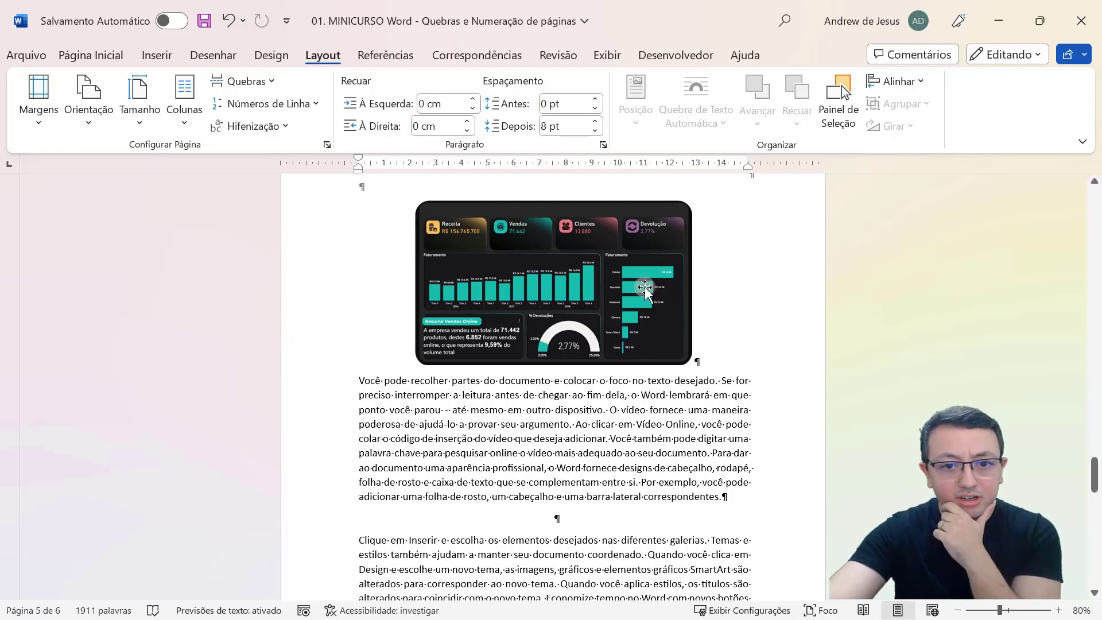
left_click(295, 293)
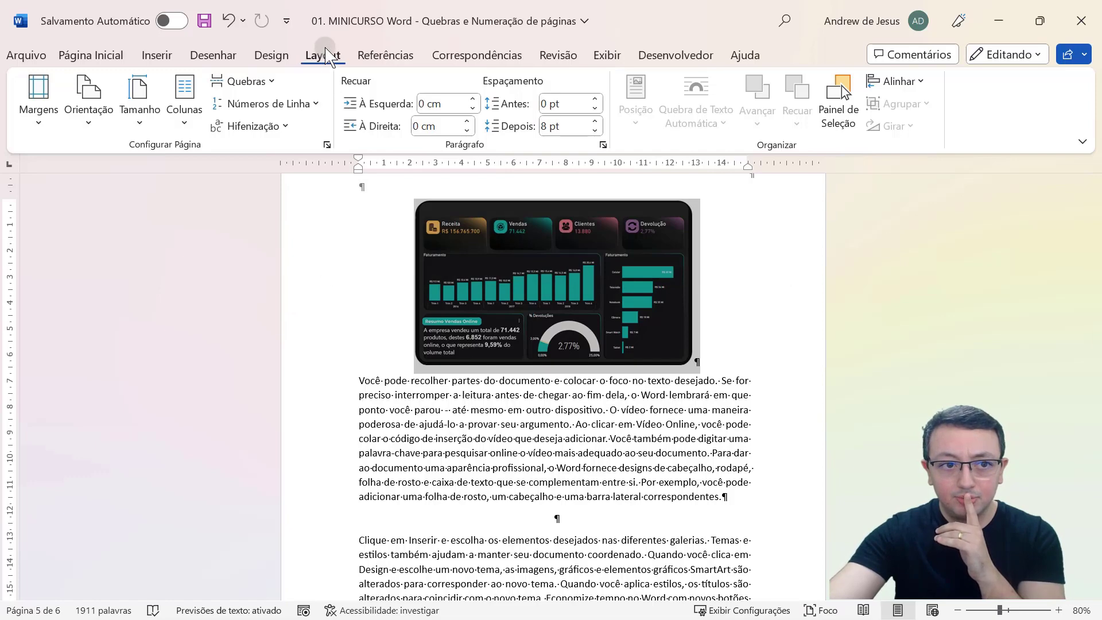
left_click(88, 106)
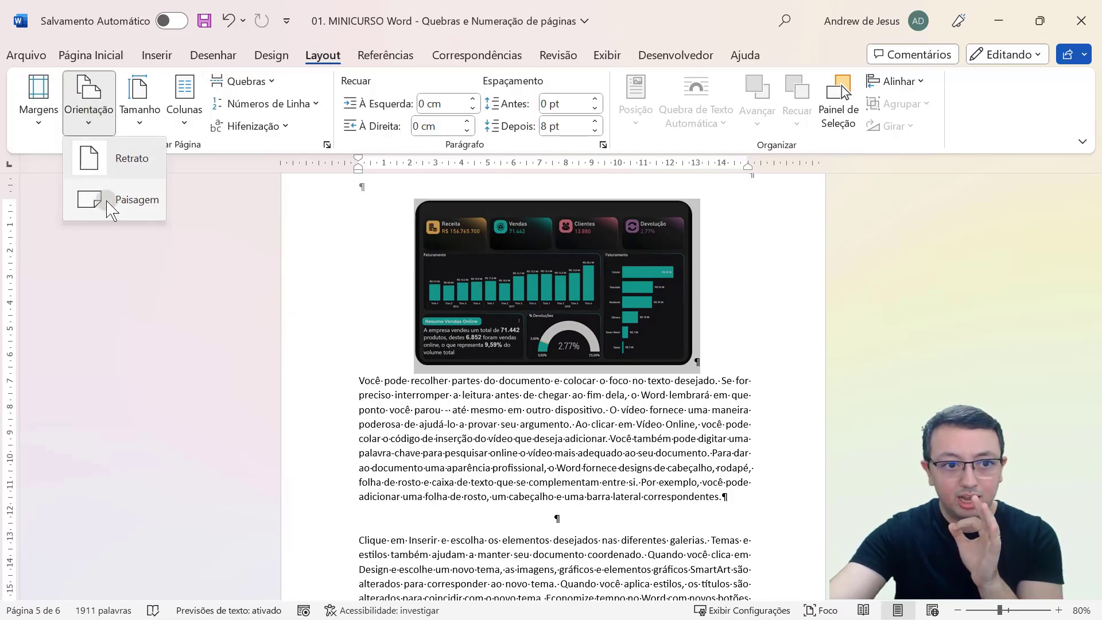